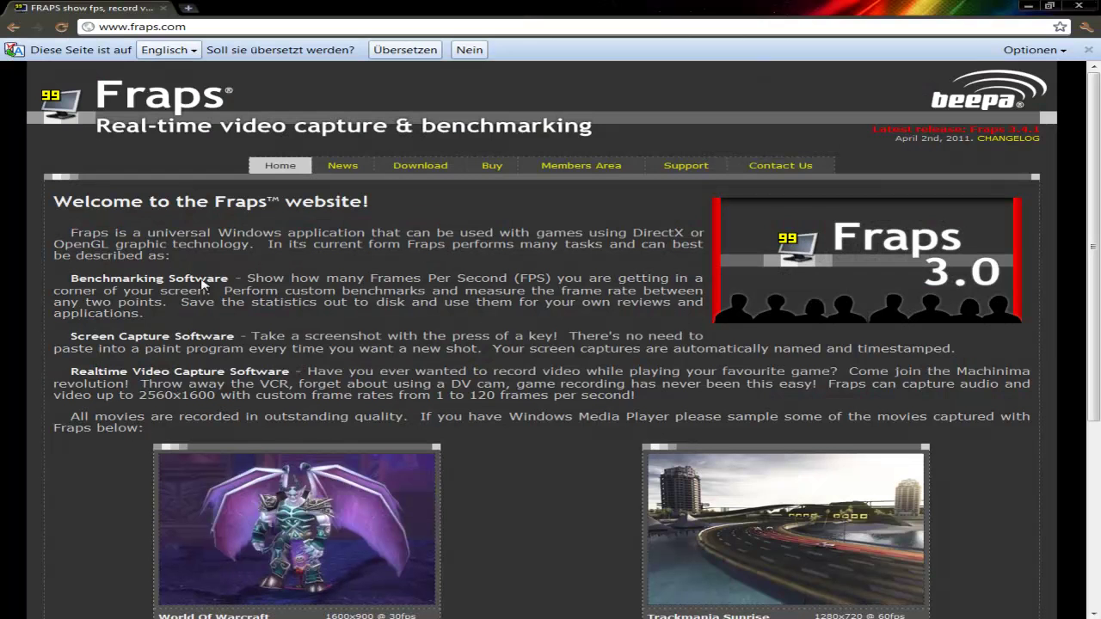
Review the supported Windows versions on the Fraps download page and the offer on its Buy page, and close the browser
left_click(135, 26)
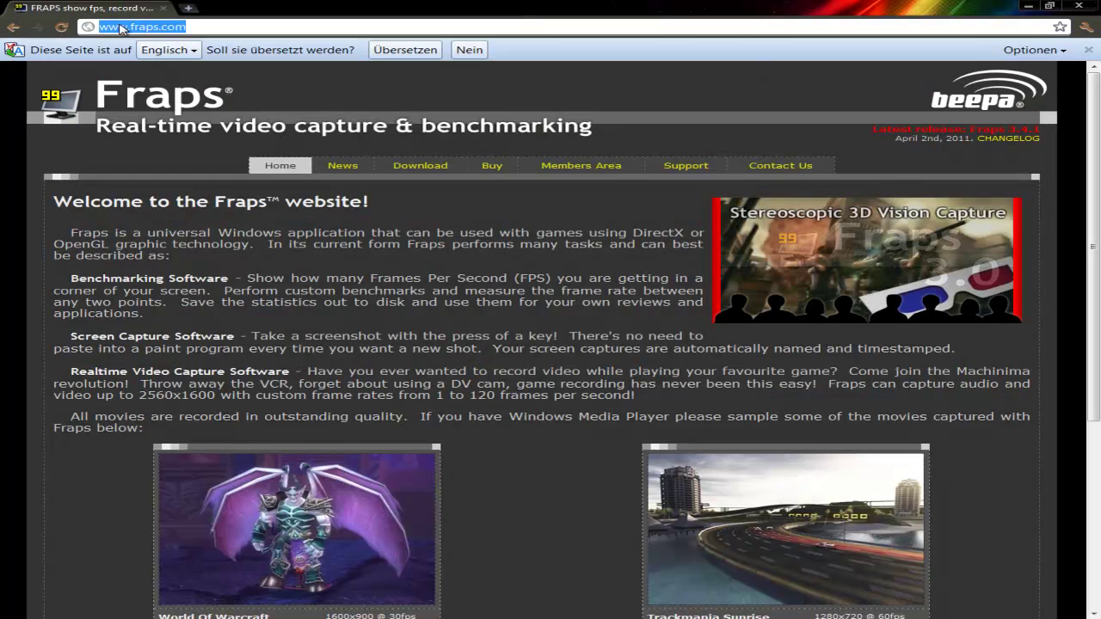
left_click(418, 220)
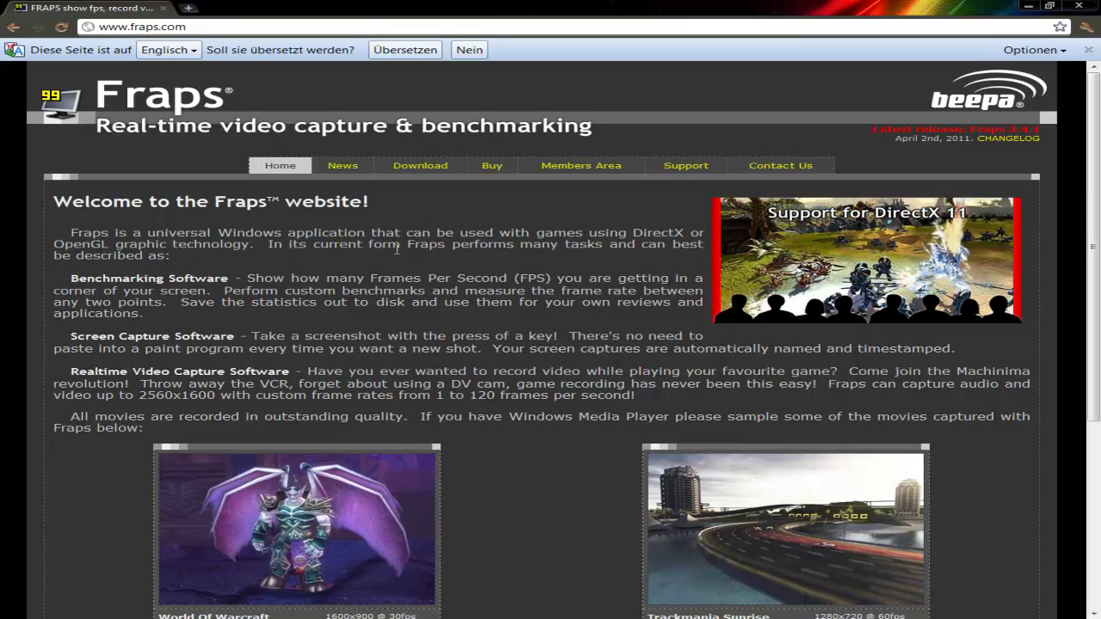
left_click(422, 172)
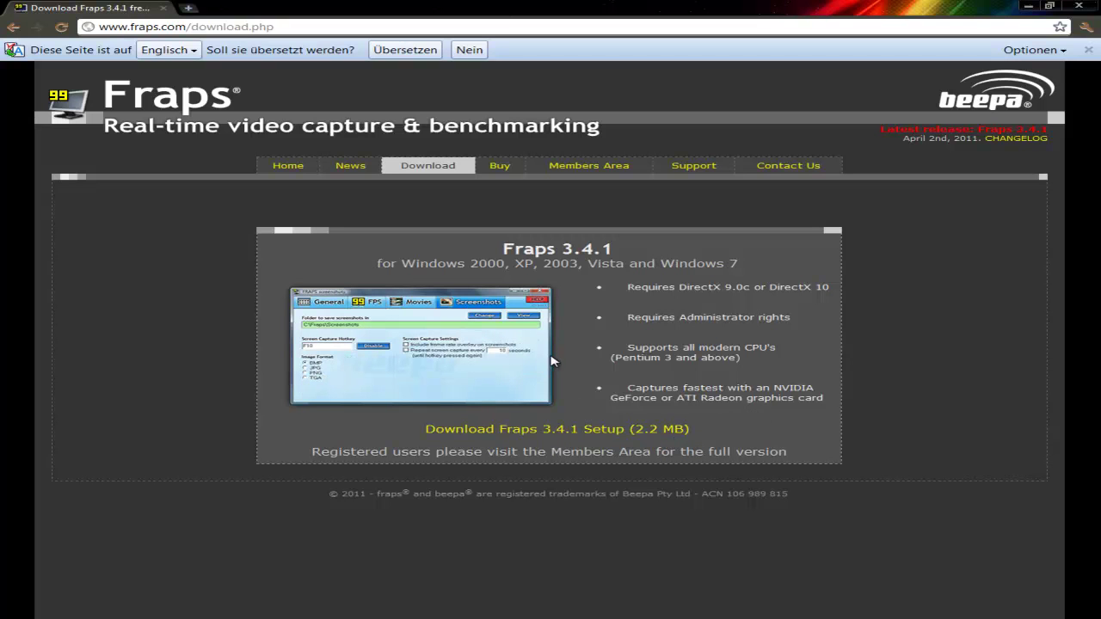
left_click_drag(399, 264, 795, 264)
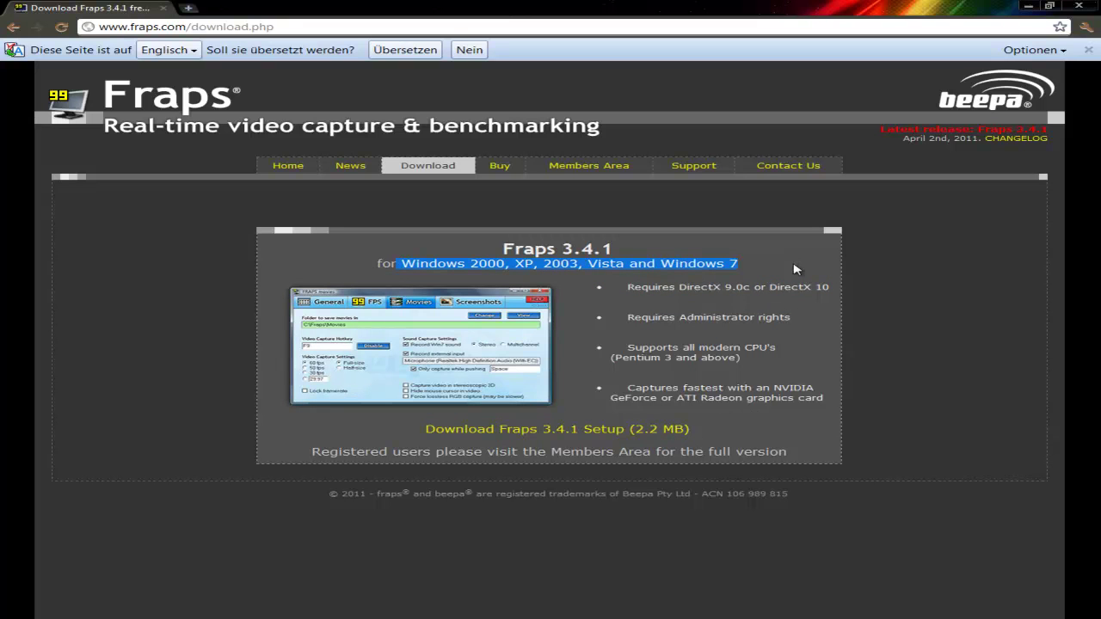
left_click(792, 267)
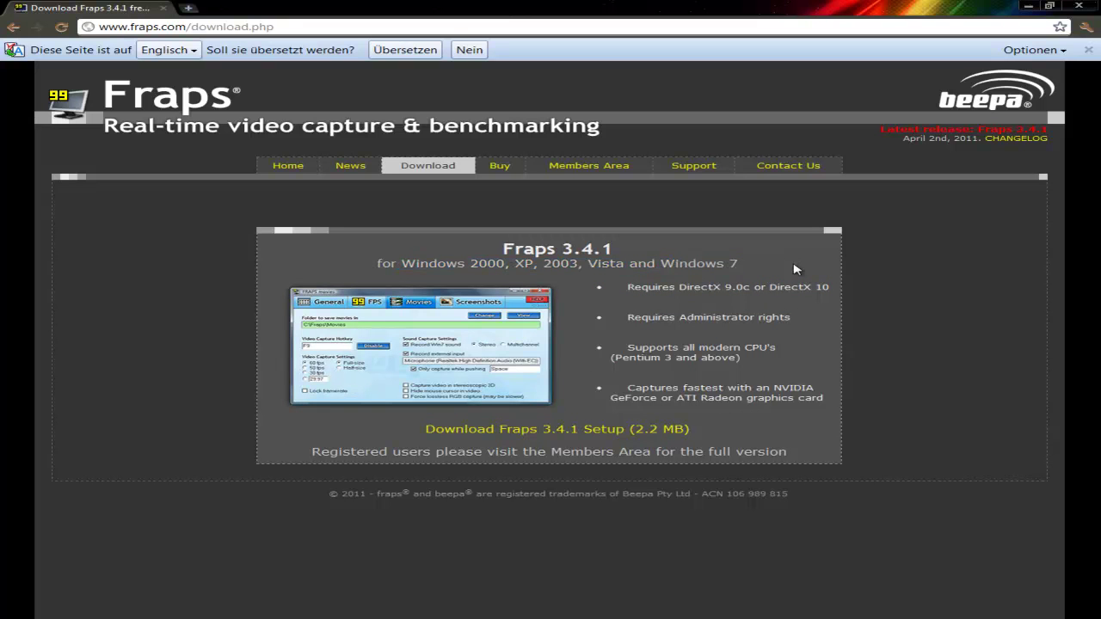
left_click(500, 166)
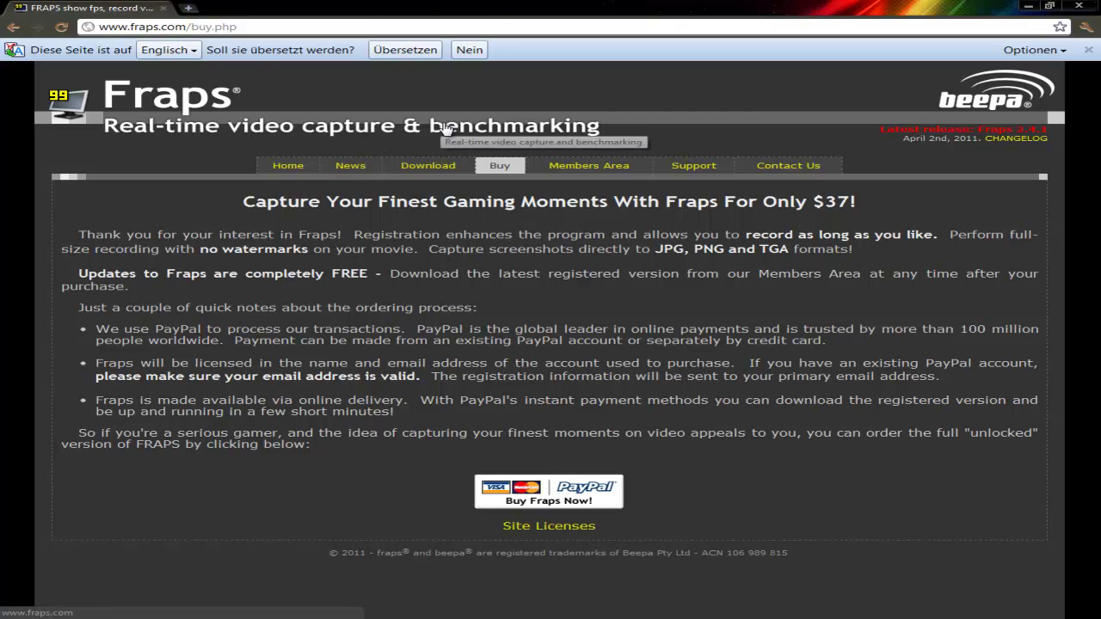
left_click(1079, 7)
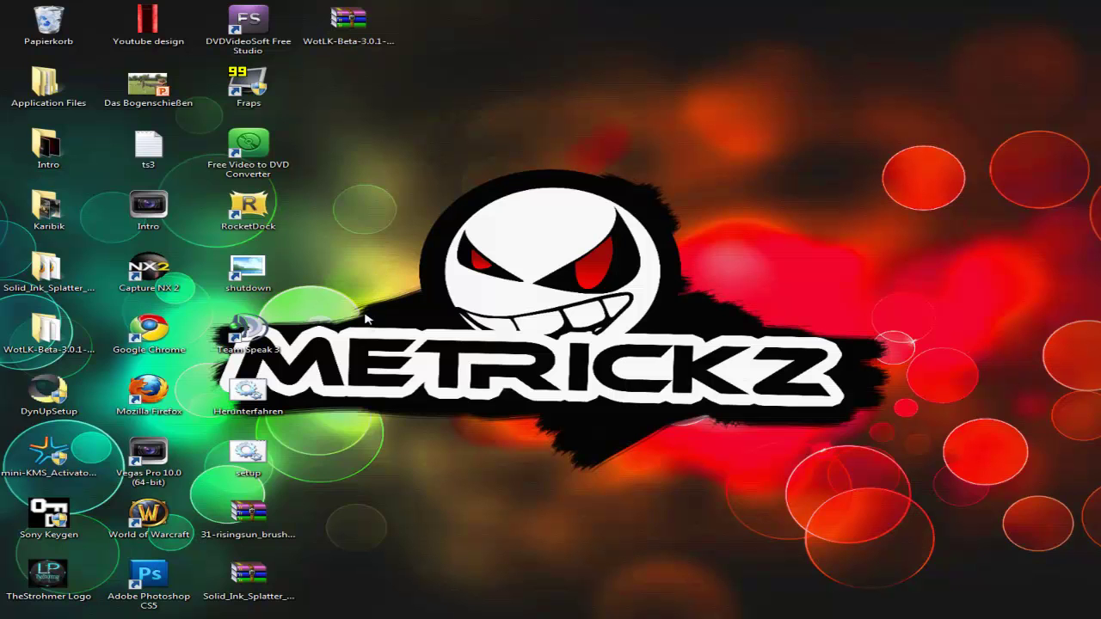
Switch to Fraps and view its general settings with the registration details and version
mouse_move(439, 4)
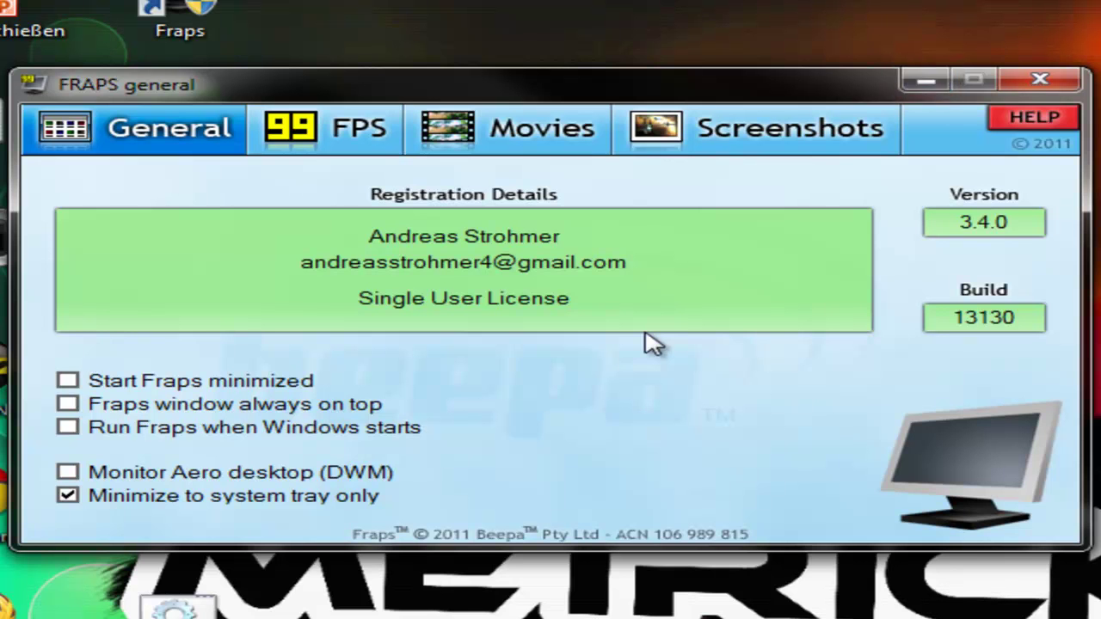
key("alt+F4")
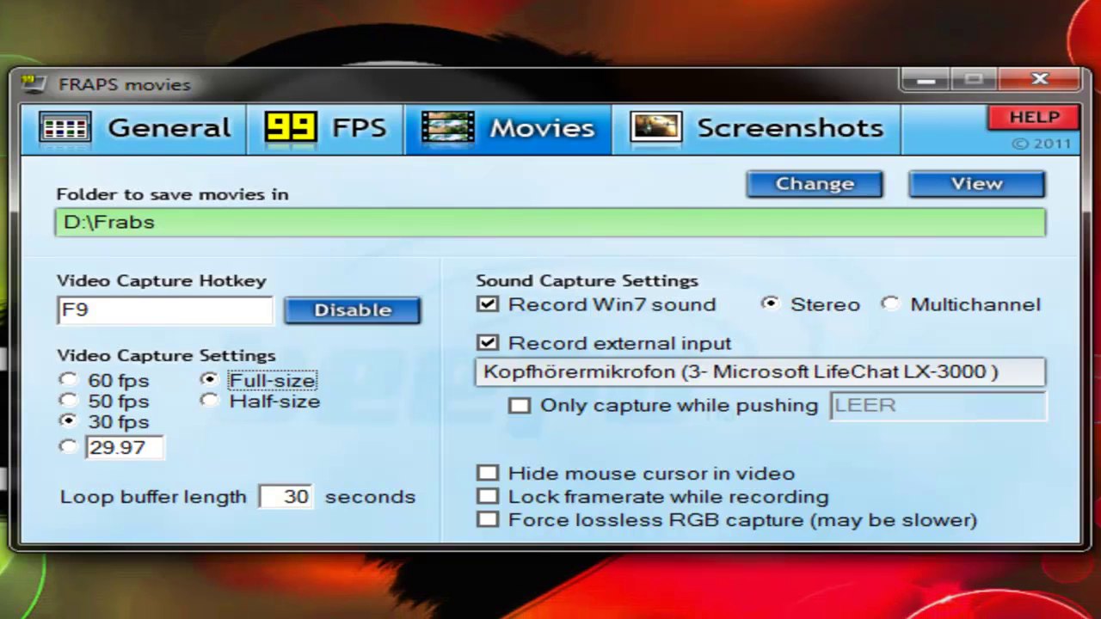
left_click(168, 128)
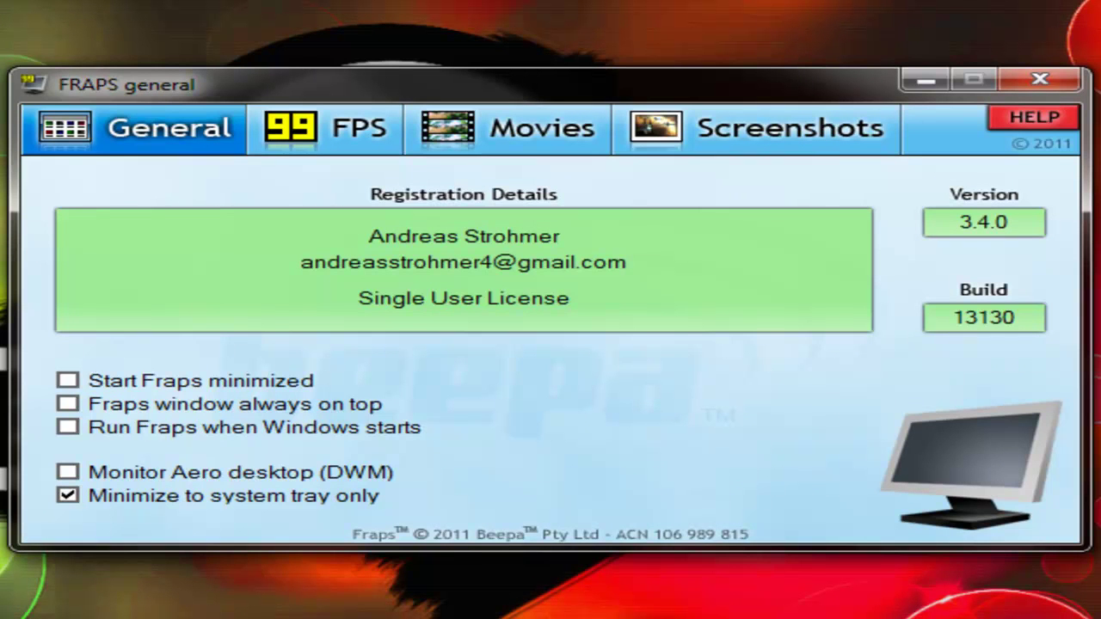
In the FPS settings, try the overlay corner positions and the Hide overlay option, ending on the bottom-right corner
left_click(325, 127)
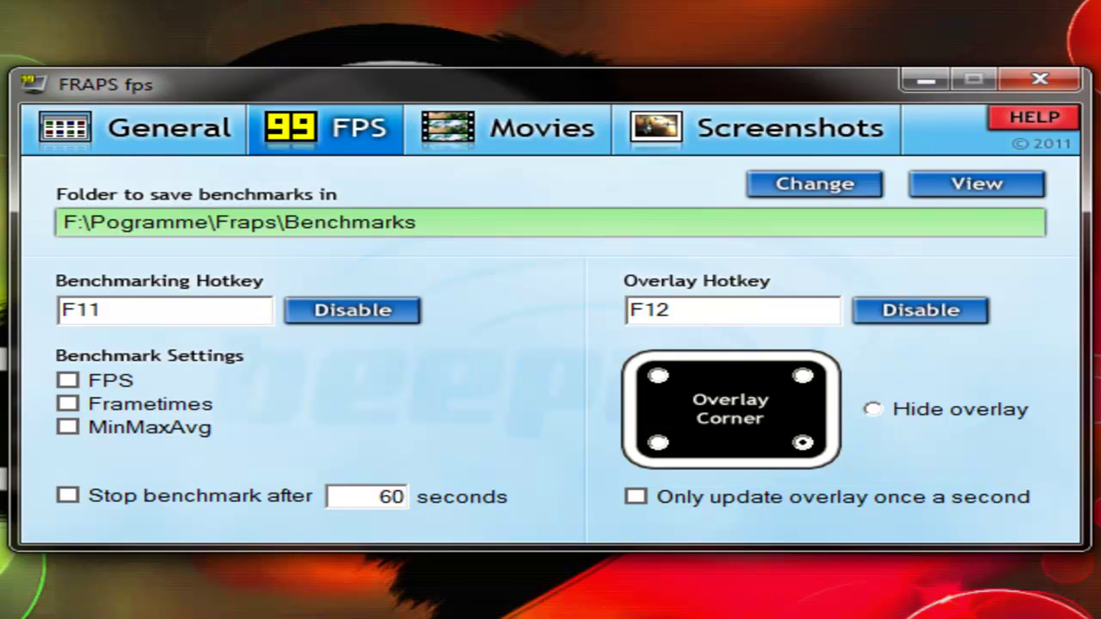
left_click(658, 376)
left_click(803, 375)
left_click(658, 442)
left_click(803, 442)
left_click(658, 375)
left_click(803, 442)
left_click(873, 410)
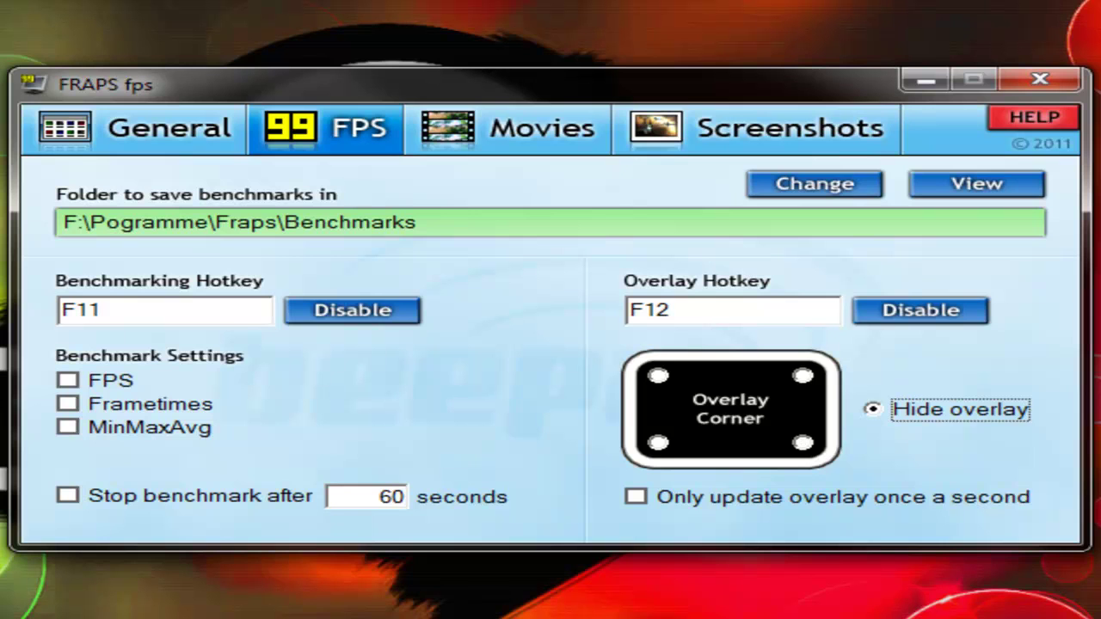
left_click(803, 443)
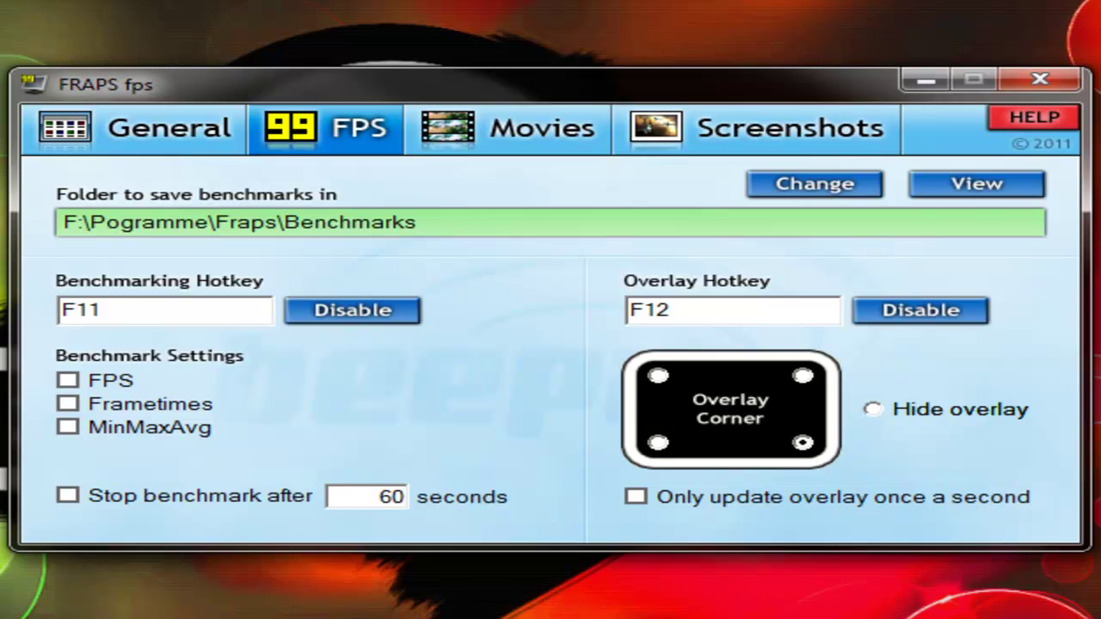
Select the overlay hotkey F12 and cycle the overlay through all corners and hidden again, returning it to the bottom-right corner
left_click(731, 310)
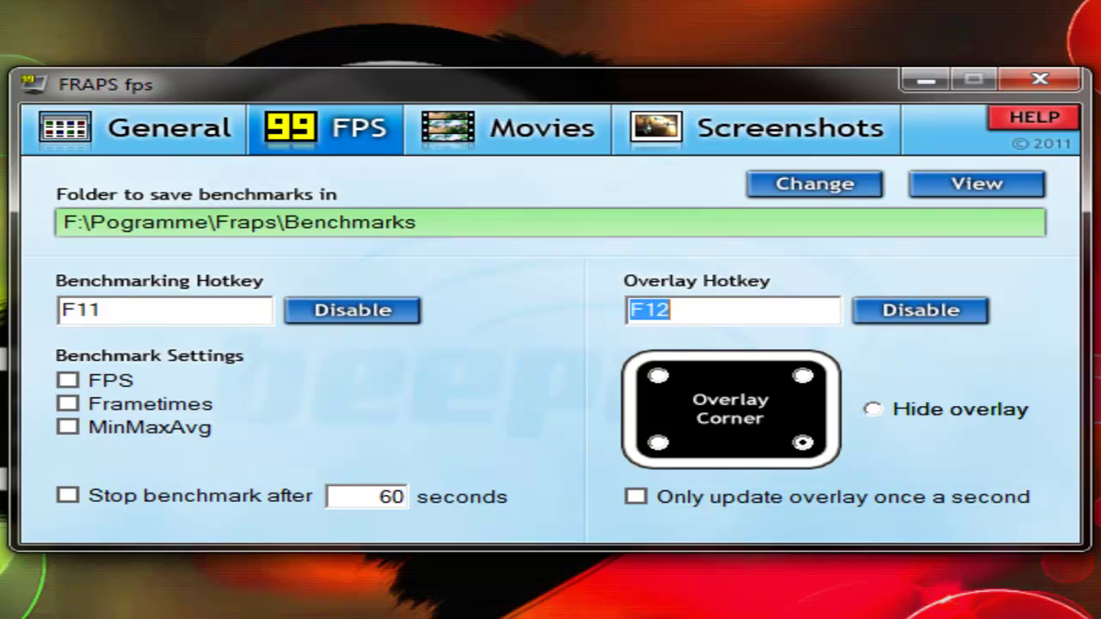
left_click(658, 376)
left_click(802, 376)
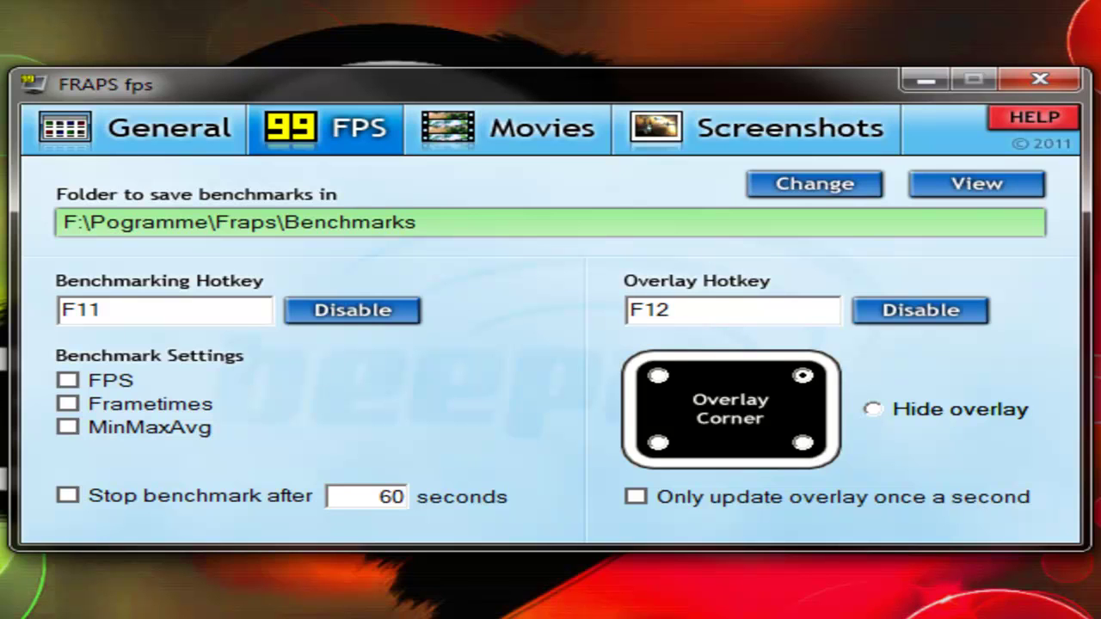
left_click(658, 375)
left_click(803, 376)
left_click(659, 442)
left_click(803, 442)
left_click(873, 410)
left_click(802, 442)
Open the movie settings and confirm D:\Frabs as the folder for saving movies
left_click(507, 128)
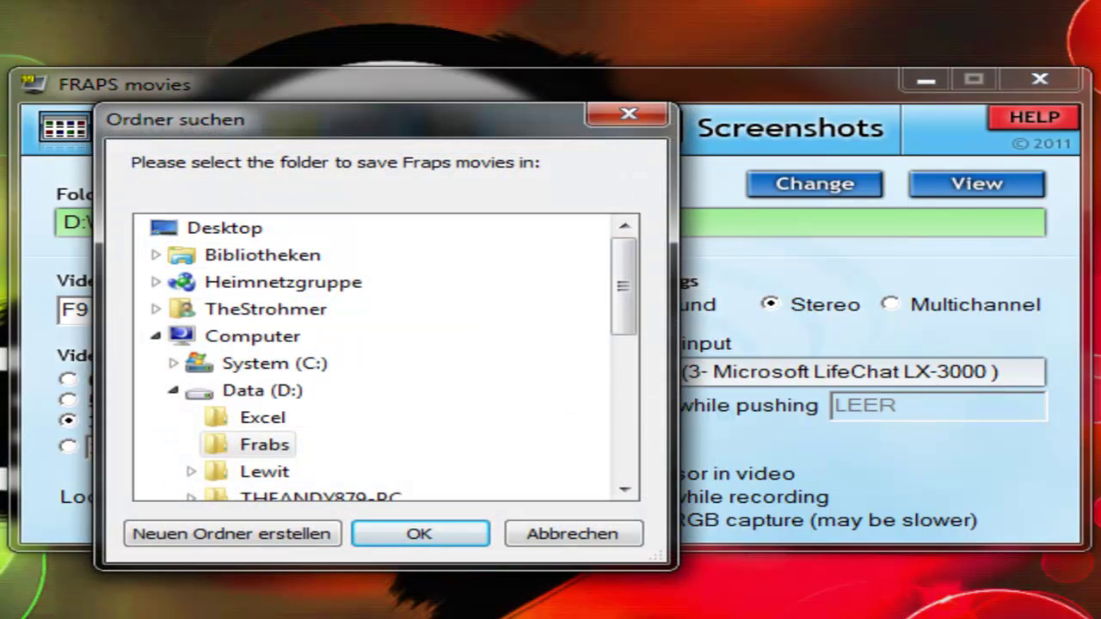
left_click(419, 534)
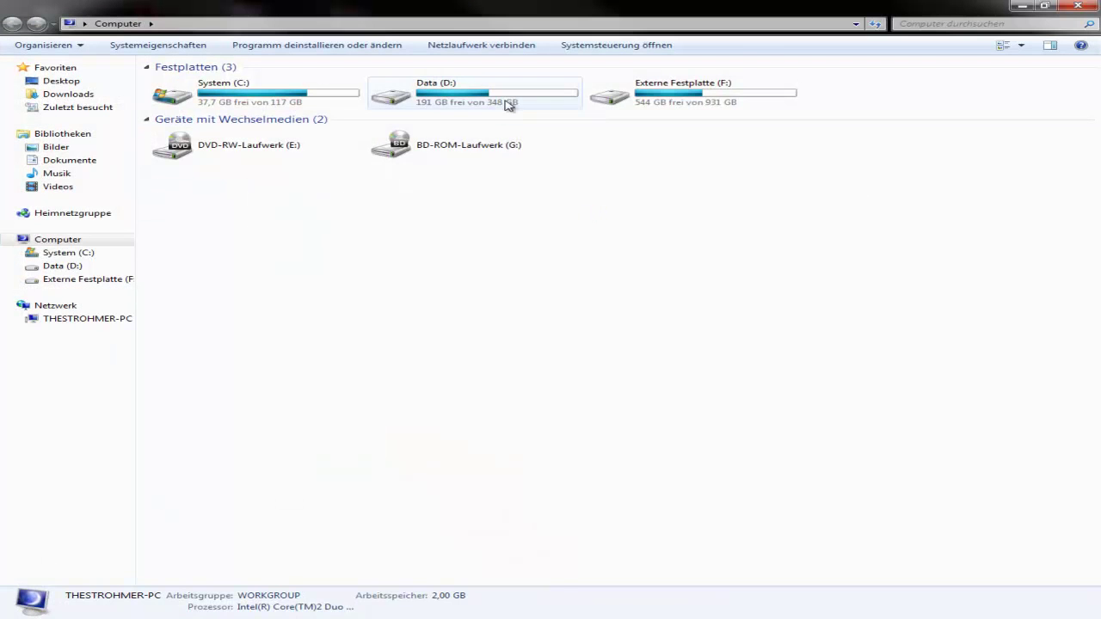
Browse to the D:\Frabs folder in Windows Explorer, select the recorded videos to check their total size, and close the folder
double_click(508, 103)
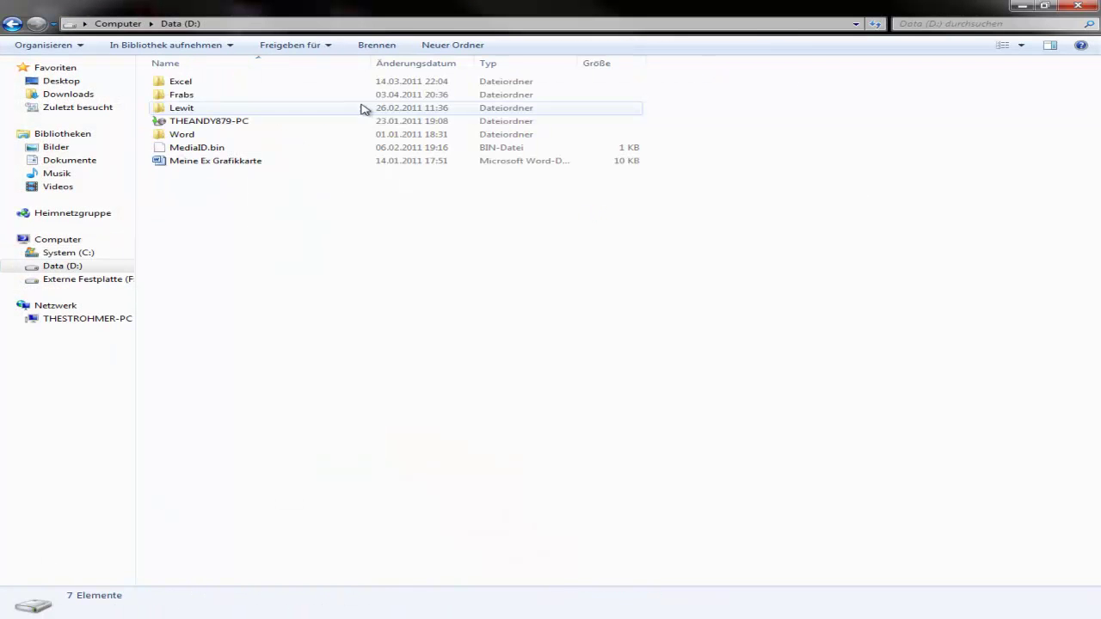
left_click(246, 98)
double_click(246, 98)
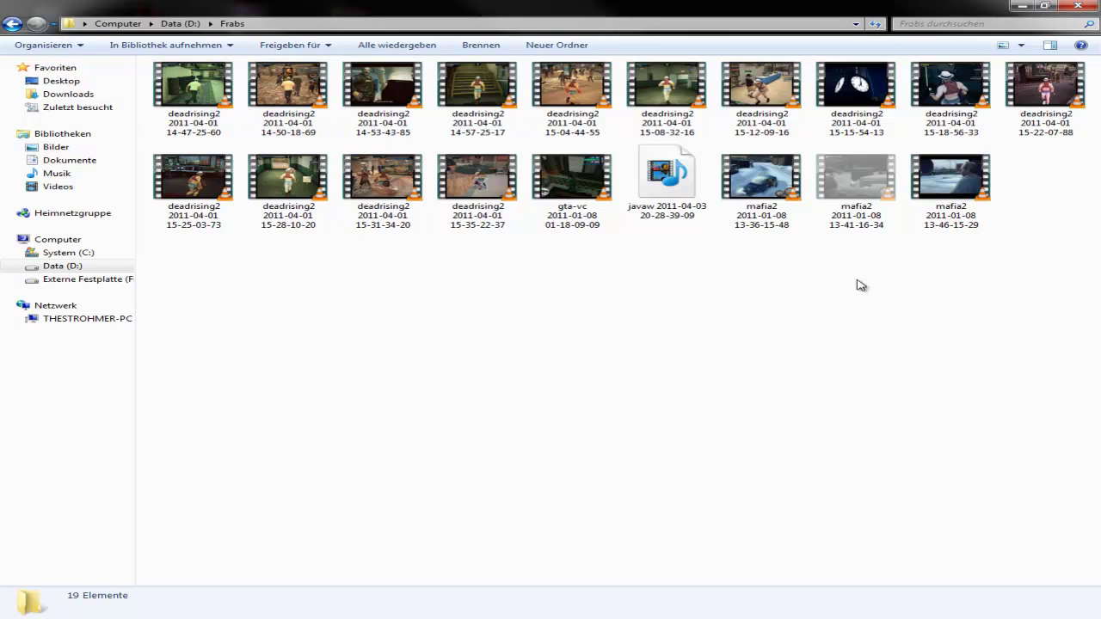
left_click_drag(1016, 286, 182, 103)
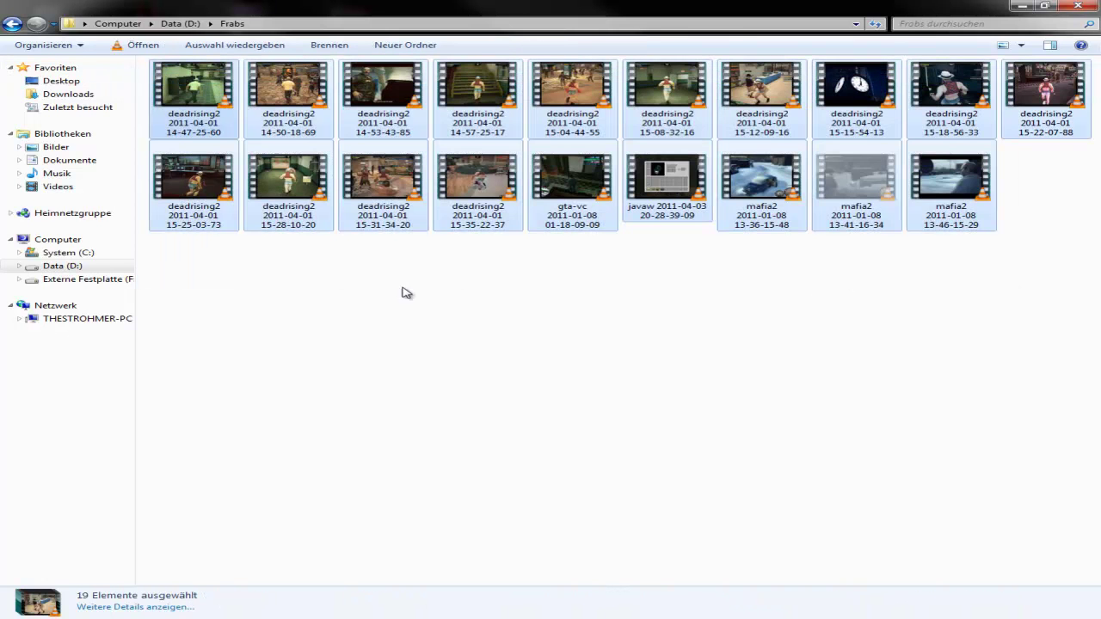
left_click(816, 299)
left_click_drag(960, 270, 185, 172)
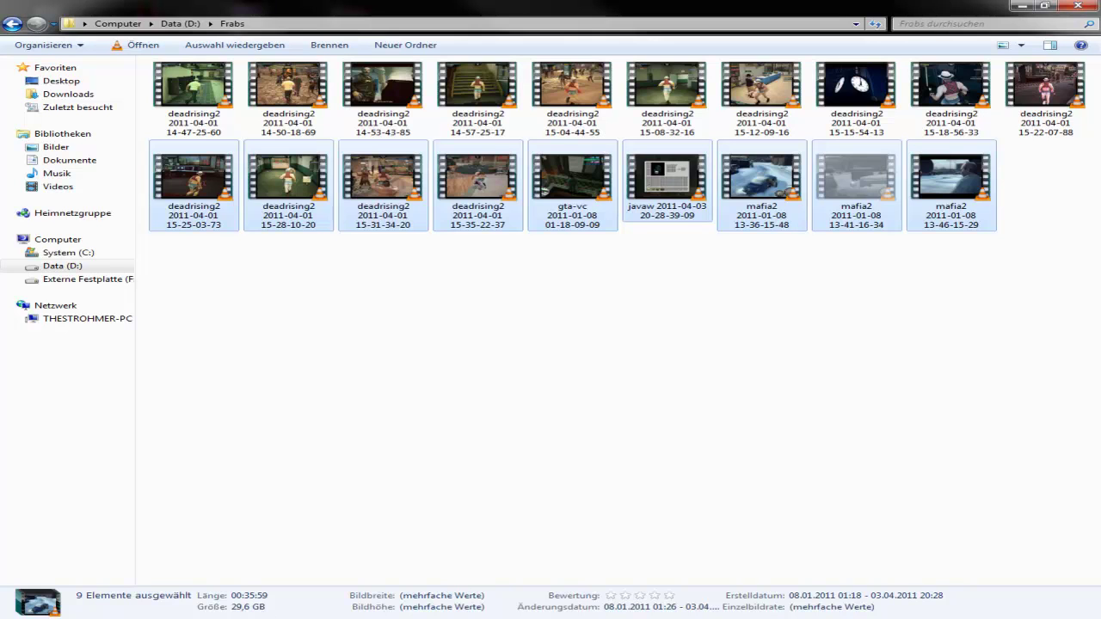
left_click(491, 488)
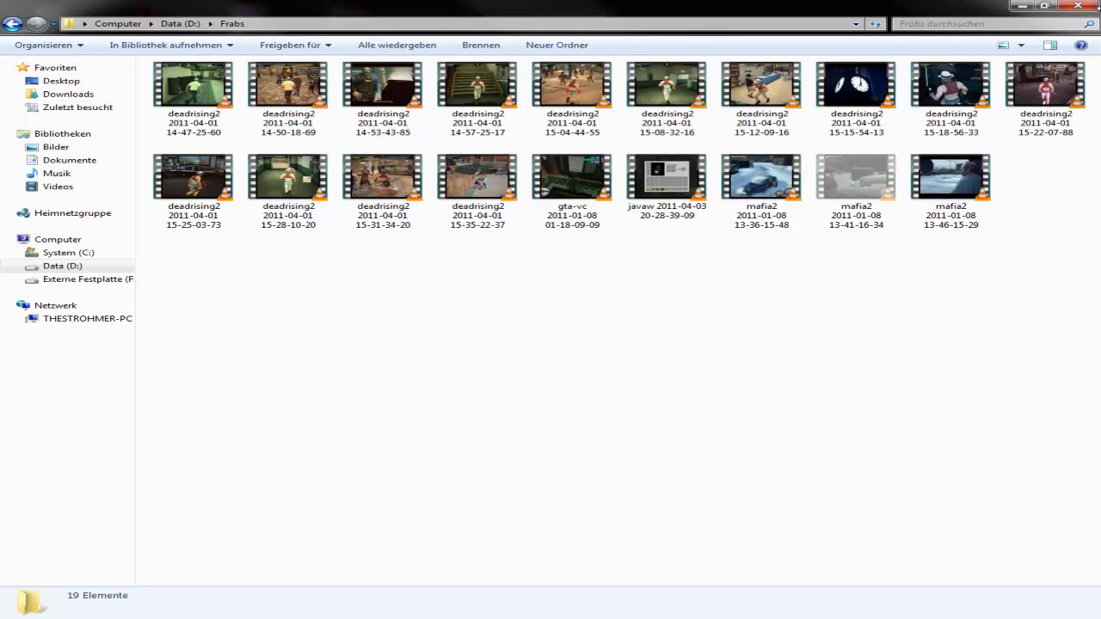
left_click(1077, 5)
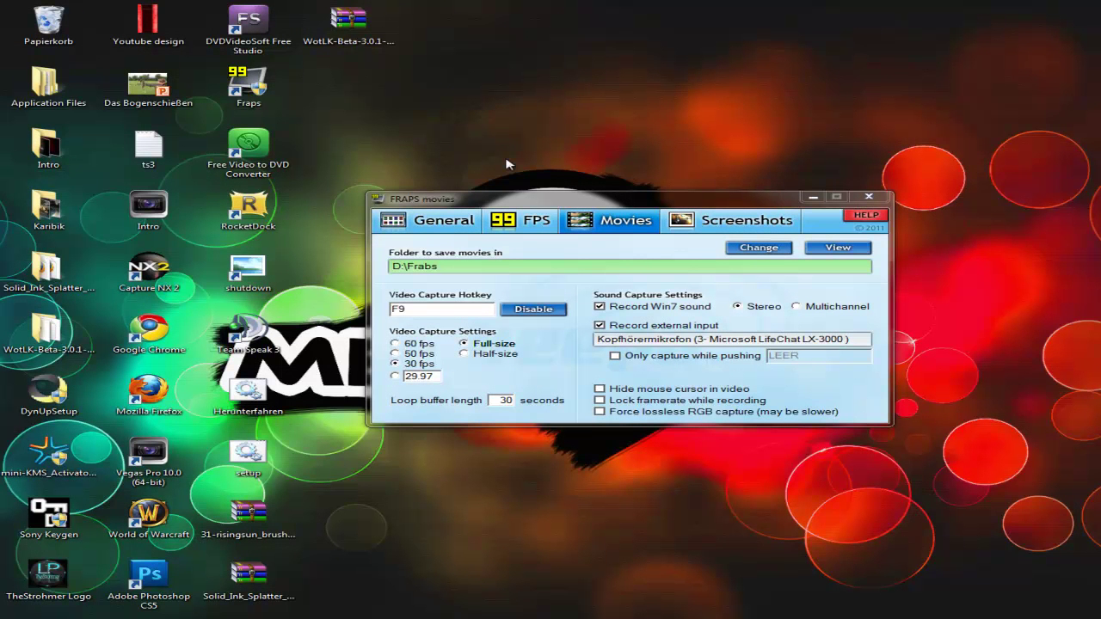
Try the custom 29.97 fps rate and Half-size capture, and return to 30 fps and Full-size
double_click(436, 376)
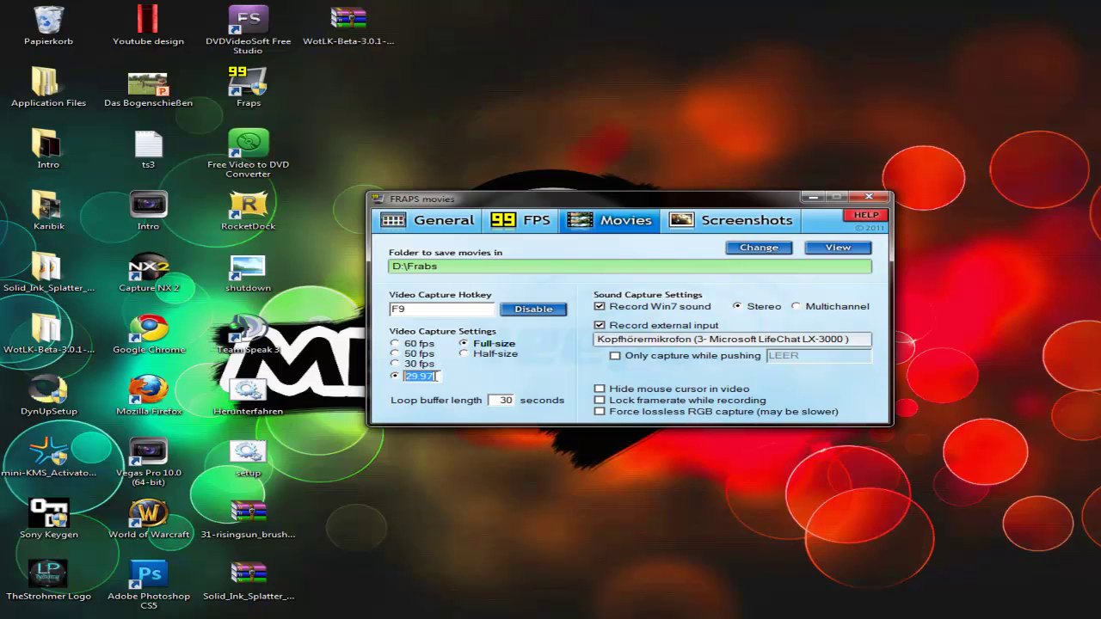
key("Up")
key("Tab")
key("Down")
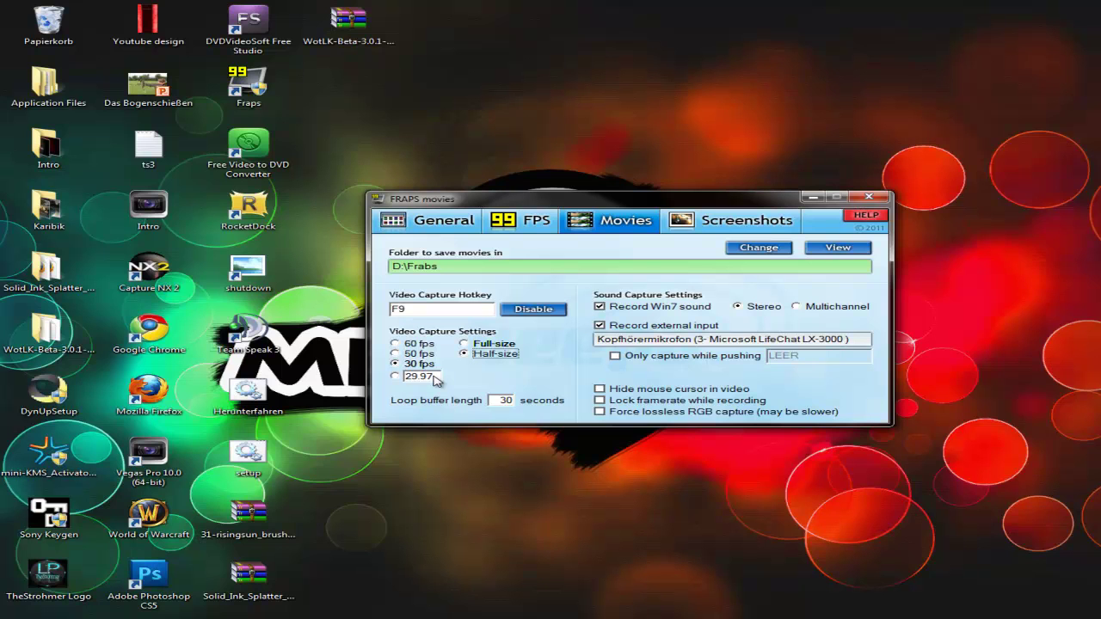
key("Up")
Toggle the external input recording option off and on, leaving it enabled
key("space")
key("space")
key("space")
key("space")
key("space")
key("space")
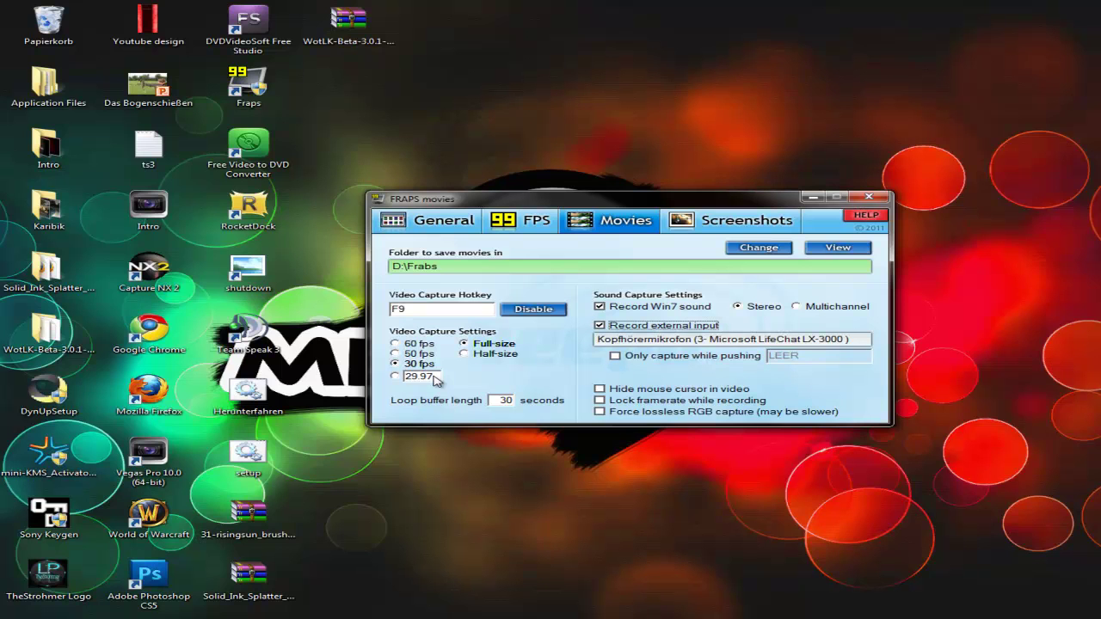
Try the Only capture while pushing option with its LEER key and the Hide mouse cursor in video option, leaving both disabled
key("Tab")
key("space")
key("space")
key("space")
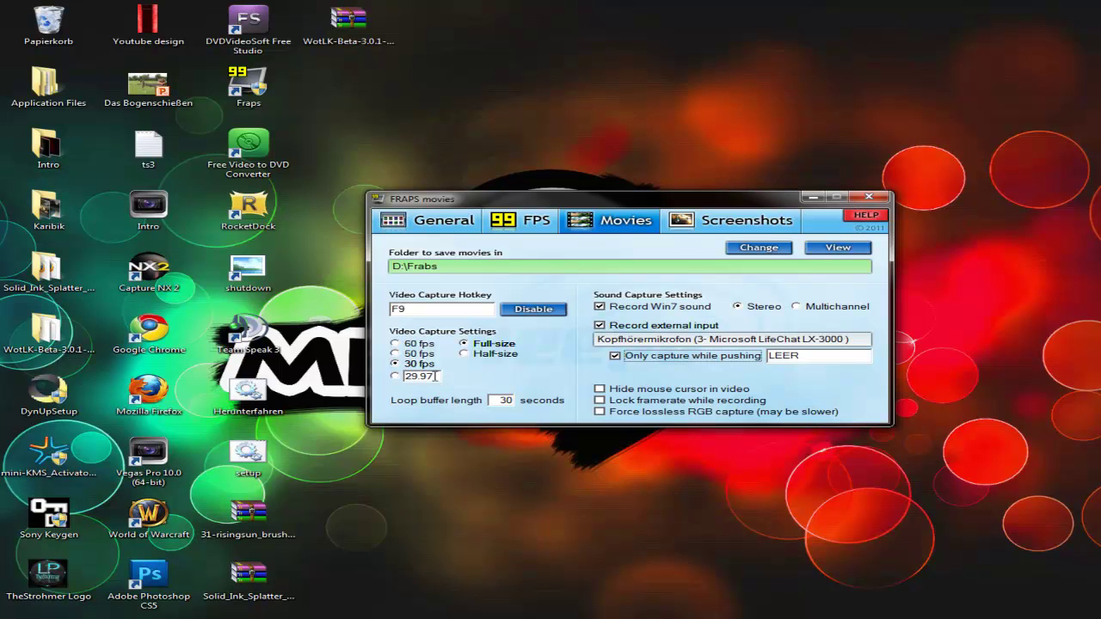
key("Tab")
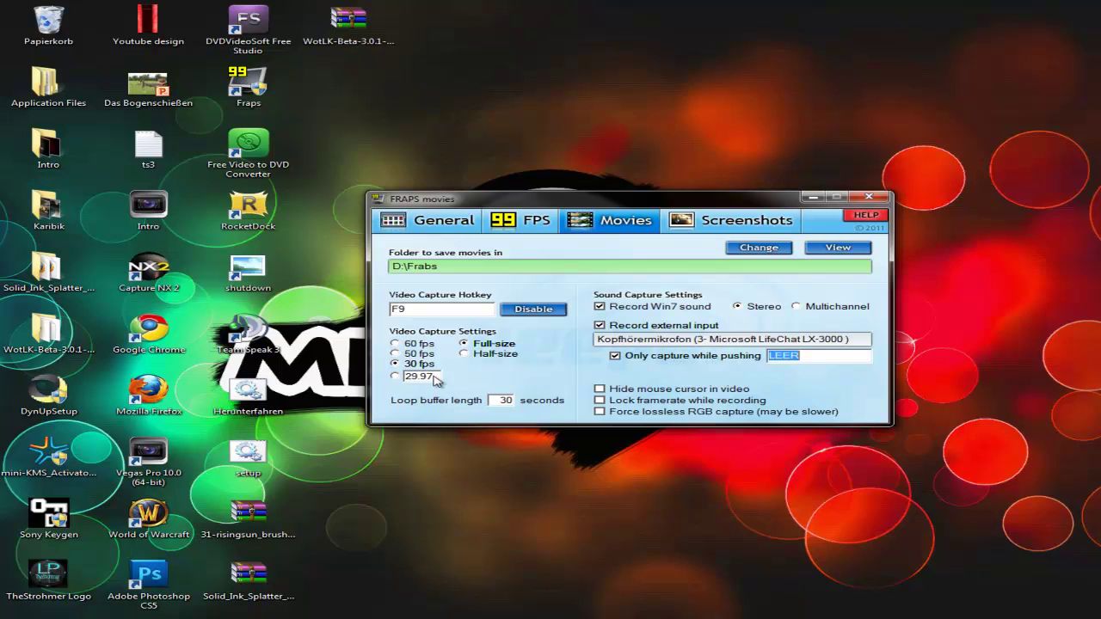
key("shift+Tab")
key("space")
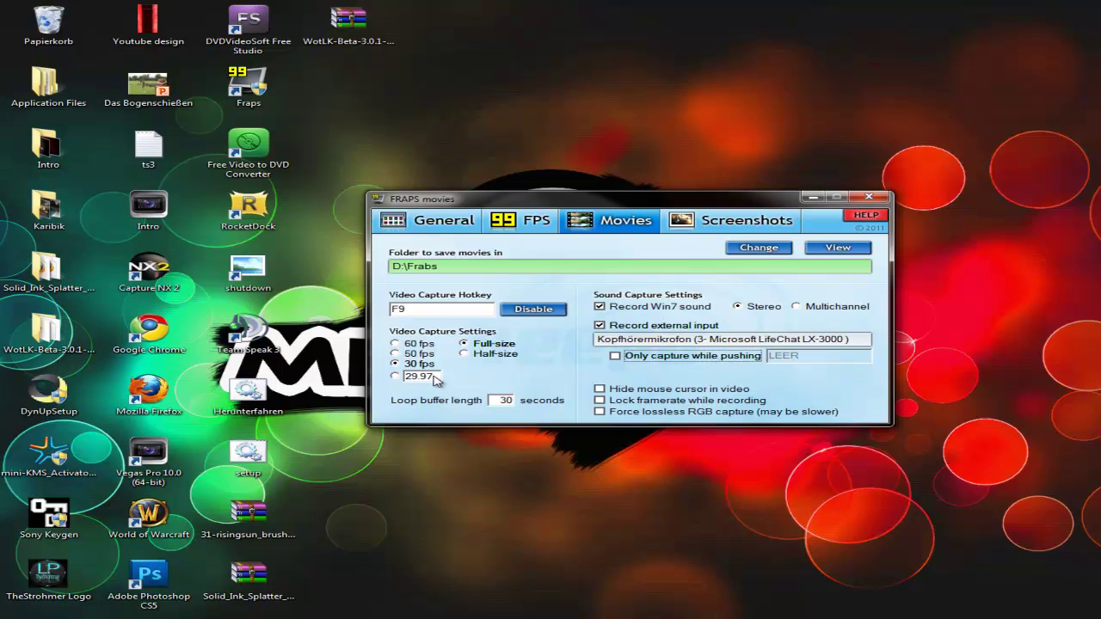
key("Tab")
key("space")
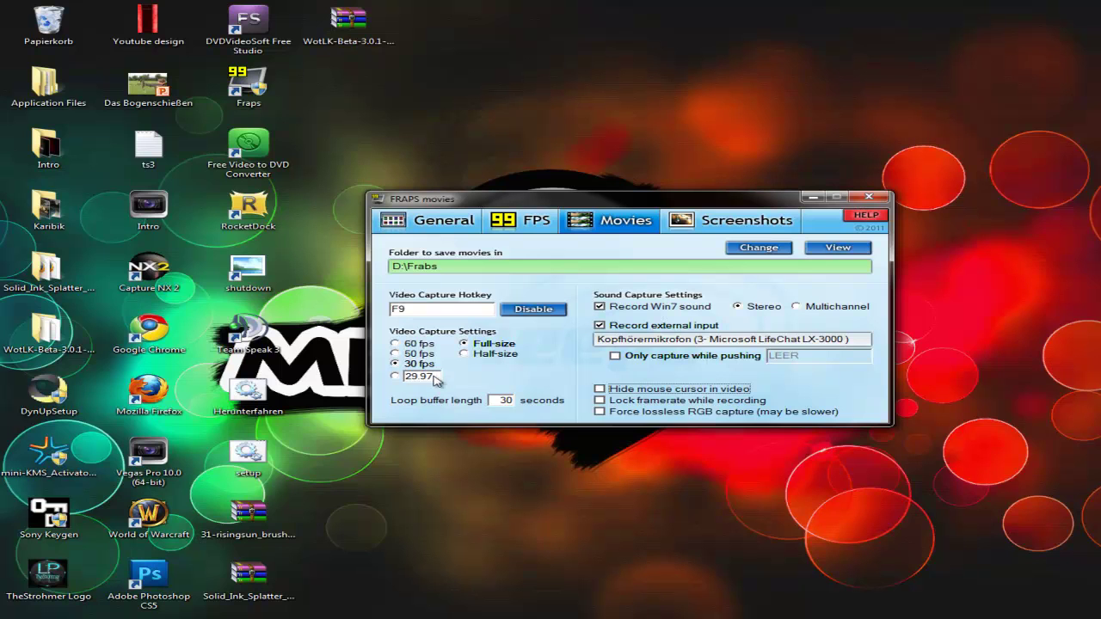
Clear the video capture hotkey and assign F9 to it again
key("Tab")
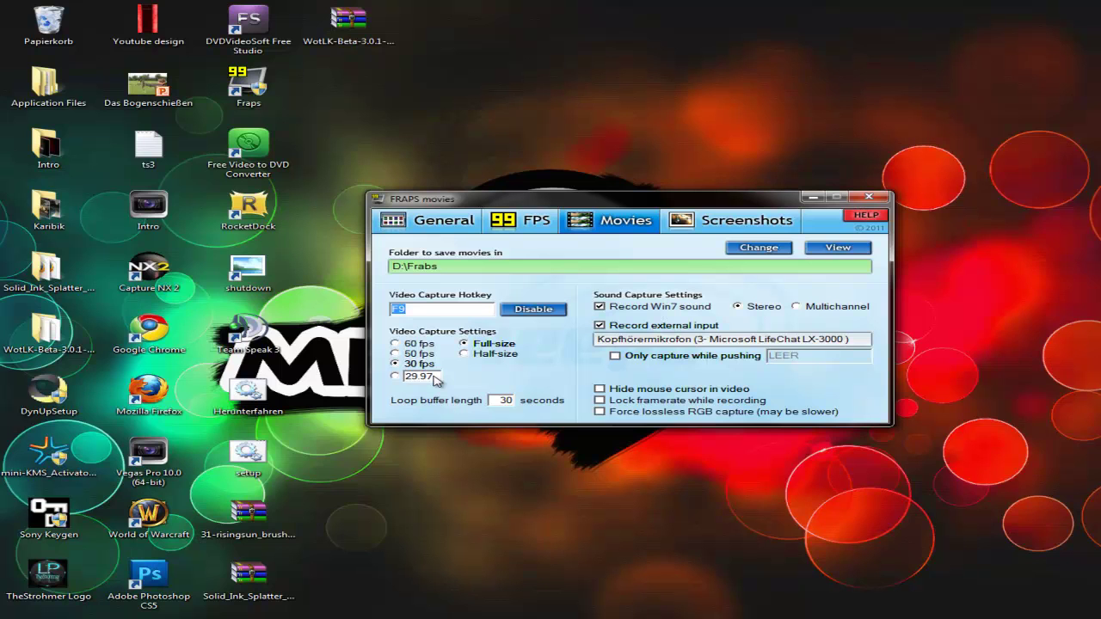
key("BackSpace")
key("F9")
Confirm F:\Pogramme\Fraps\Screenshots as the folder for saving screenshots and return to the movie settings
key("ctrl+Tab")
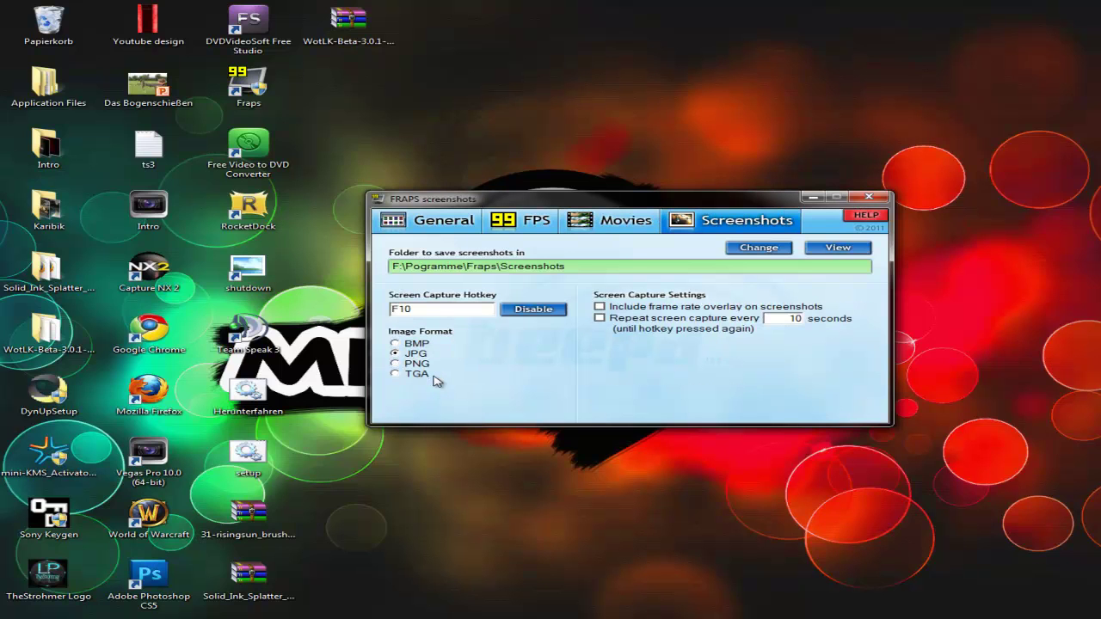
key("Return")
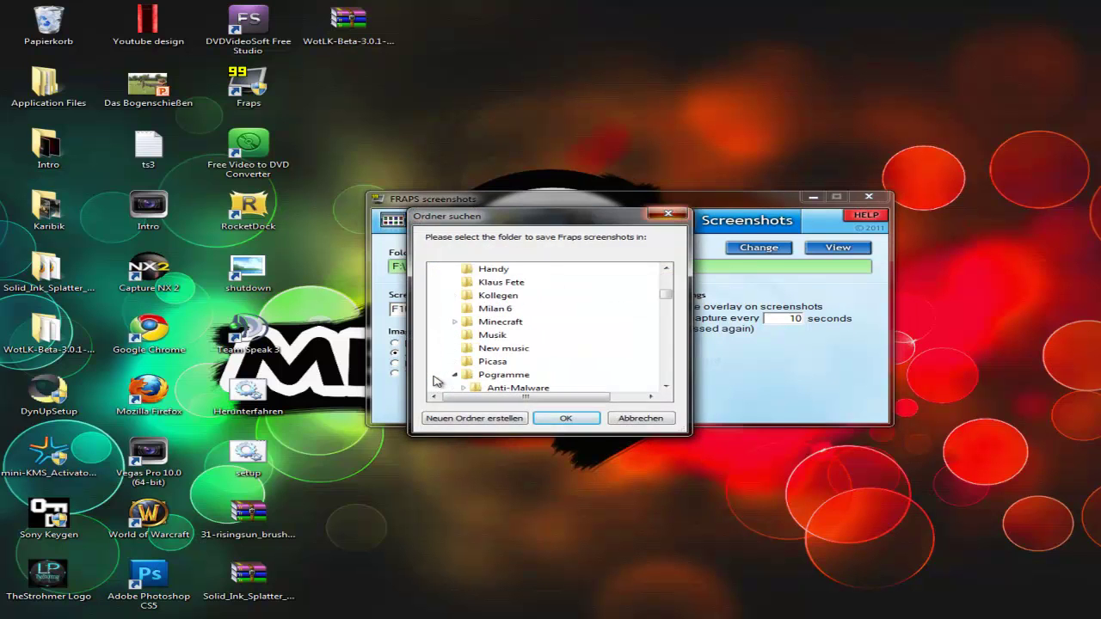
key("Return")
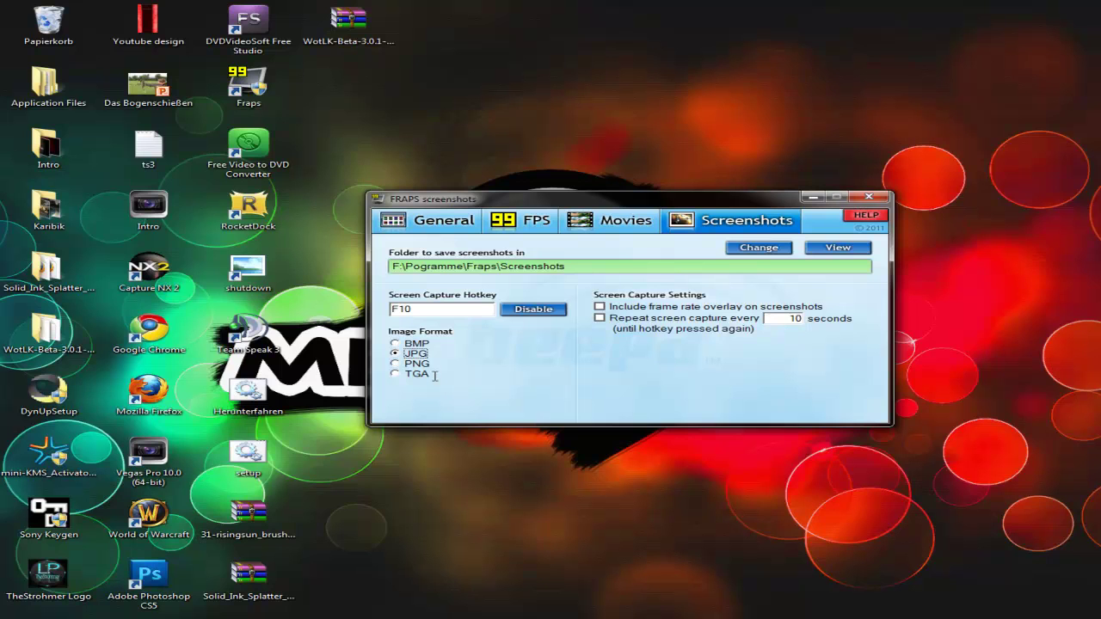
key("Tab")
key("ctrl+shift+Tab")
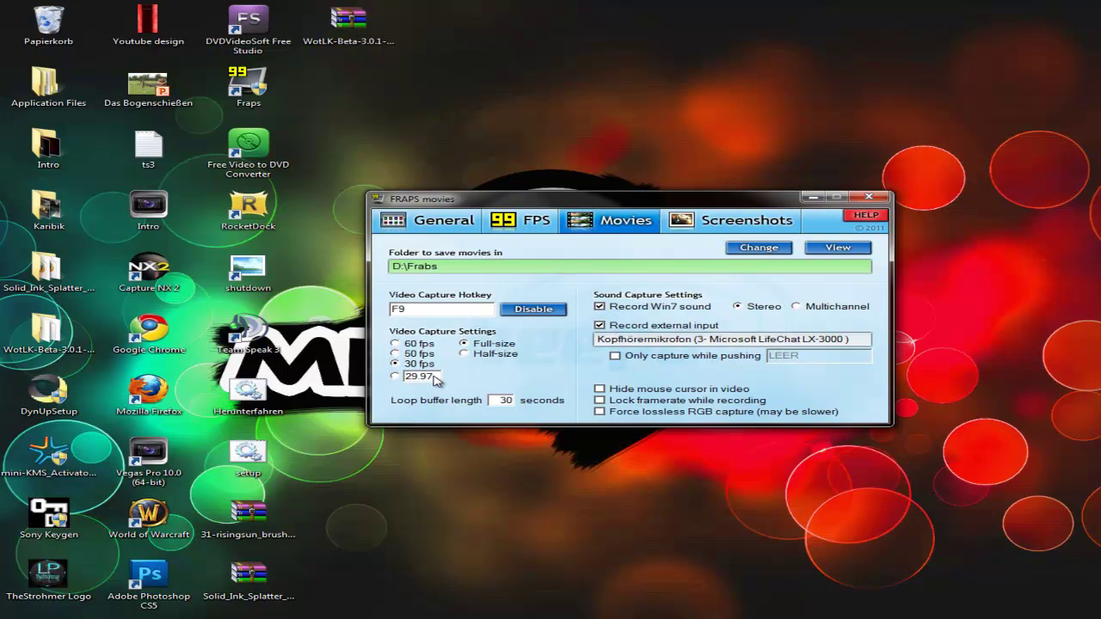
Look through the Fraps general and FPS settings and return to the movie settings
key("ctrl+shift+Tab")
key("ctrl+shift+Tab")
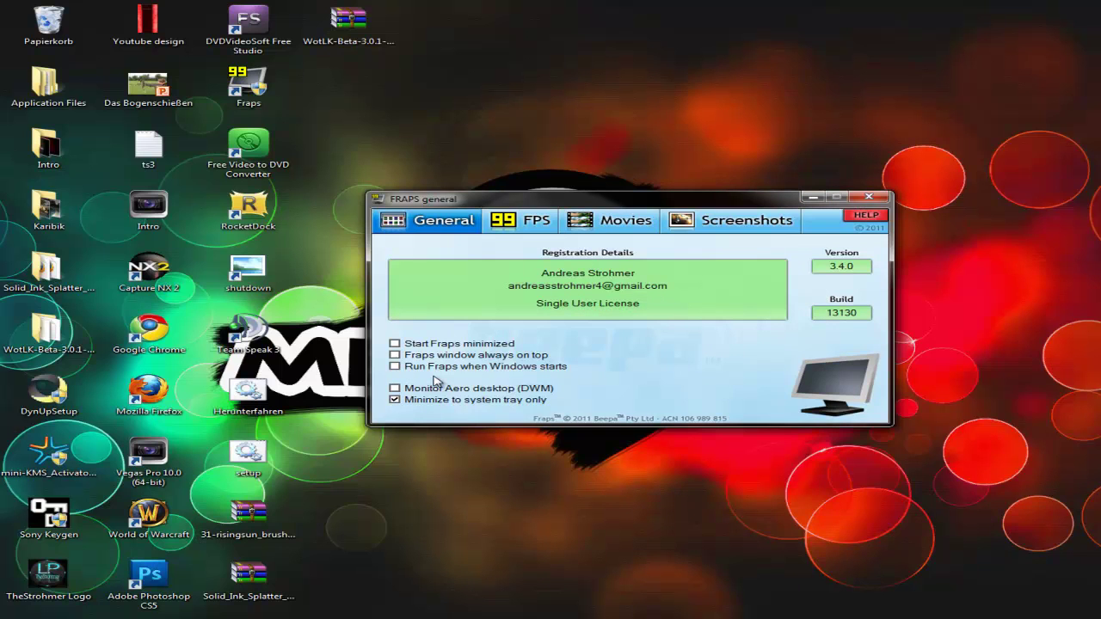
key("ctrl+Tab")
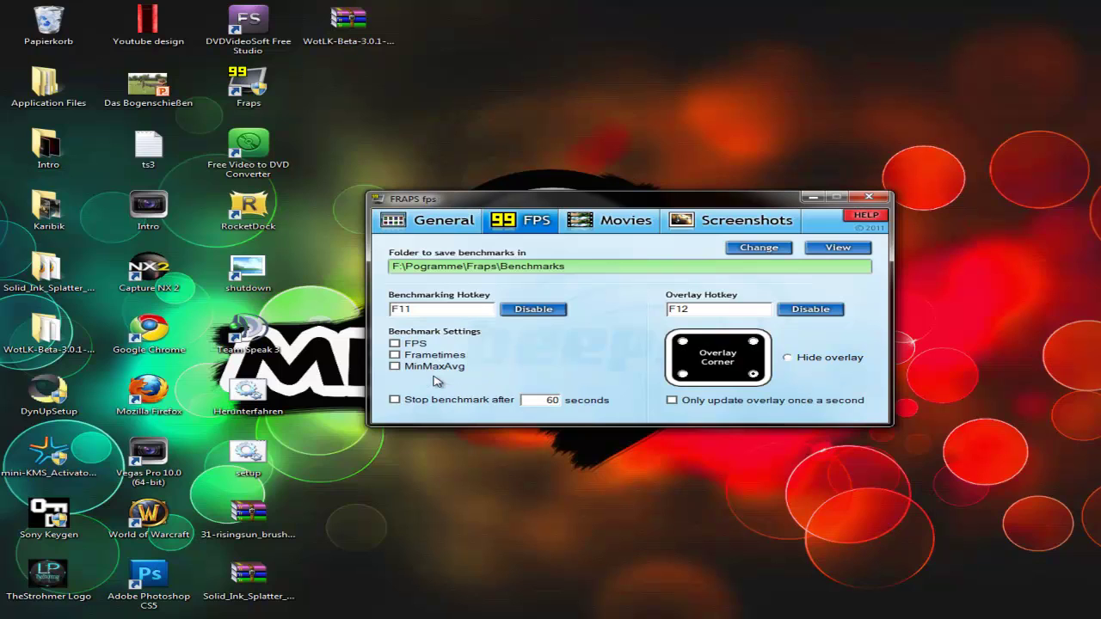
key("ctrl+Tab")
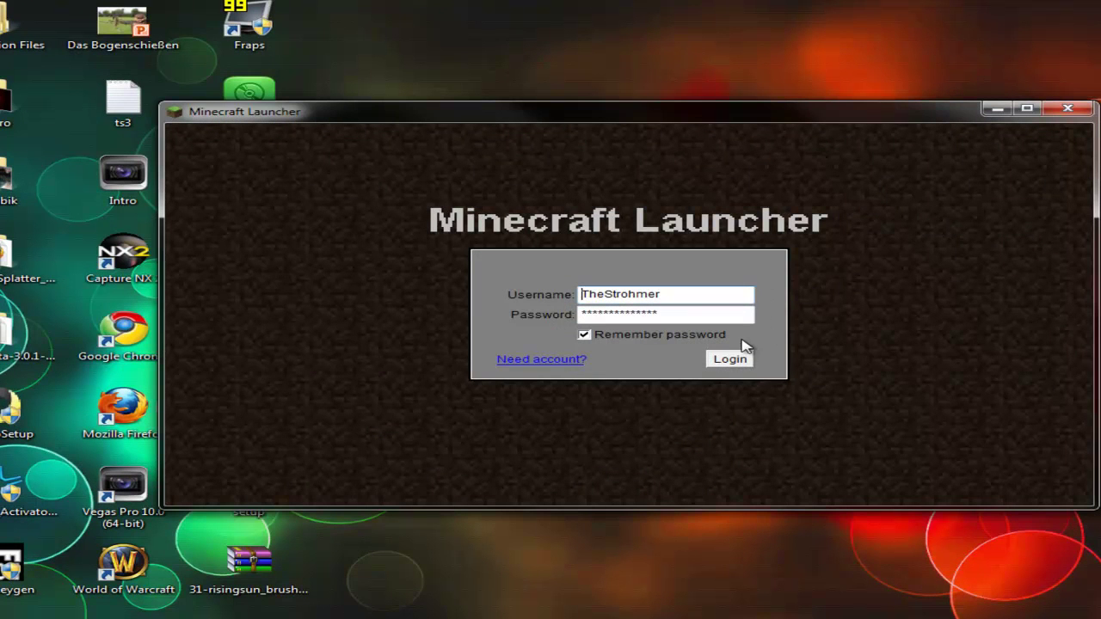
Log in to Minecraft with the remembered account and arrange the Minecraft and Fraps windows so both are visible
left_click(731, 359)
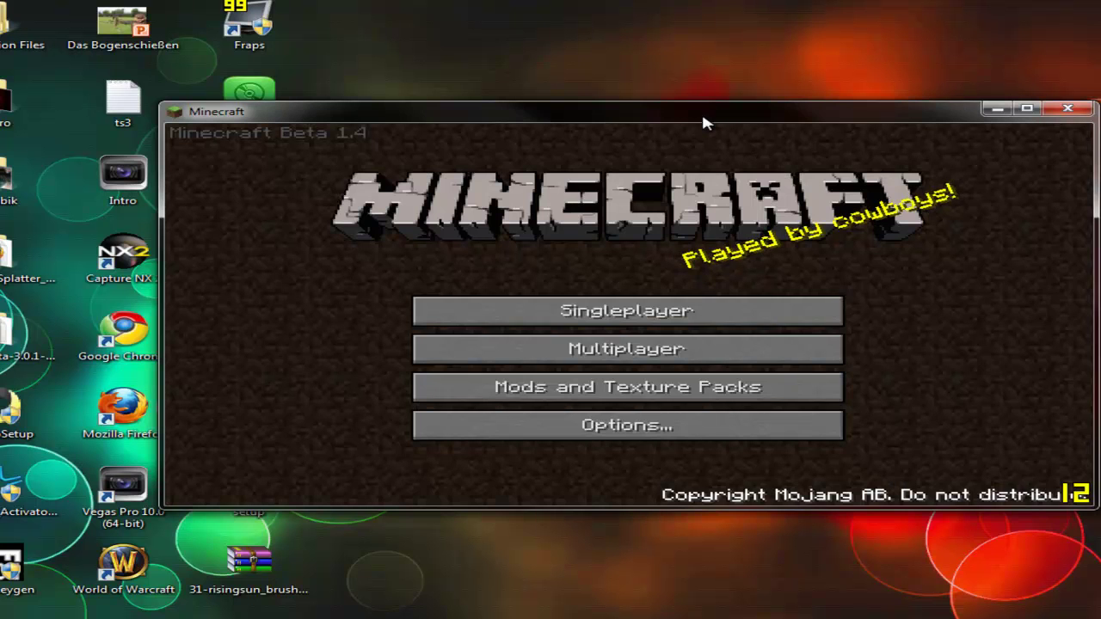
left_click_drag(700, 110, 544, 118)
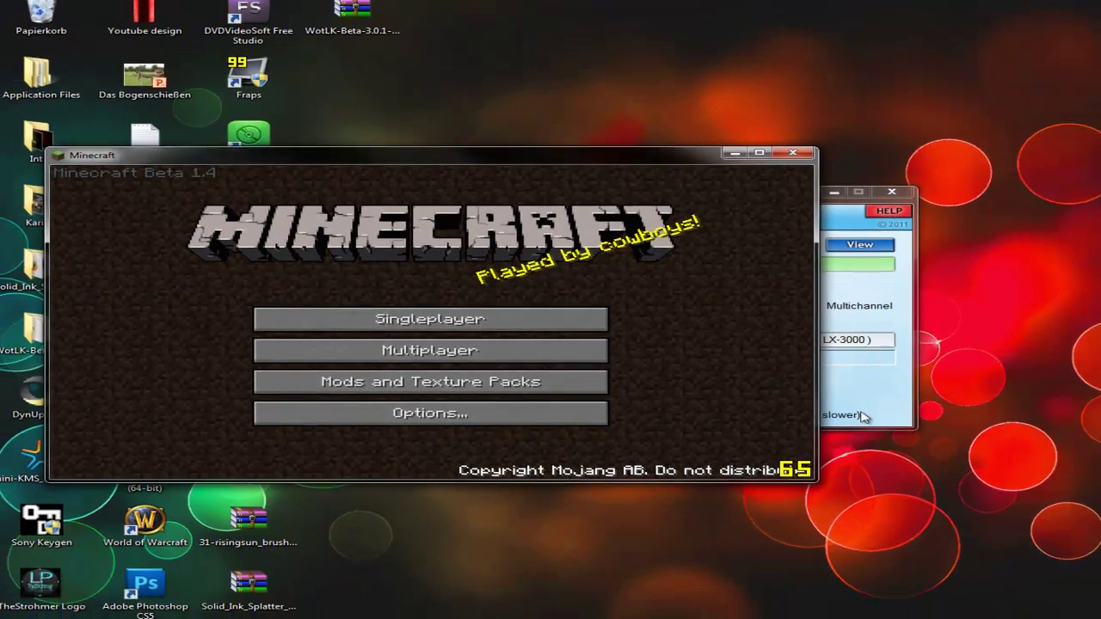
left_click(1020, 436)
mouse_move(516, 198)
left_mouse_down()
mouse_move(794, 239)
mouse_move(729, 229)
mouse_move(516, 73)
mouse_move(634, 103)
left_mouse_up()
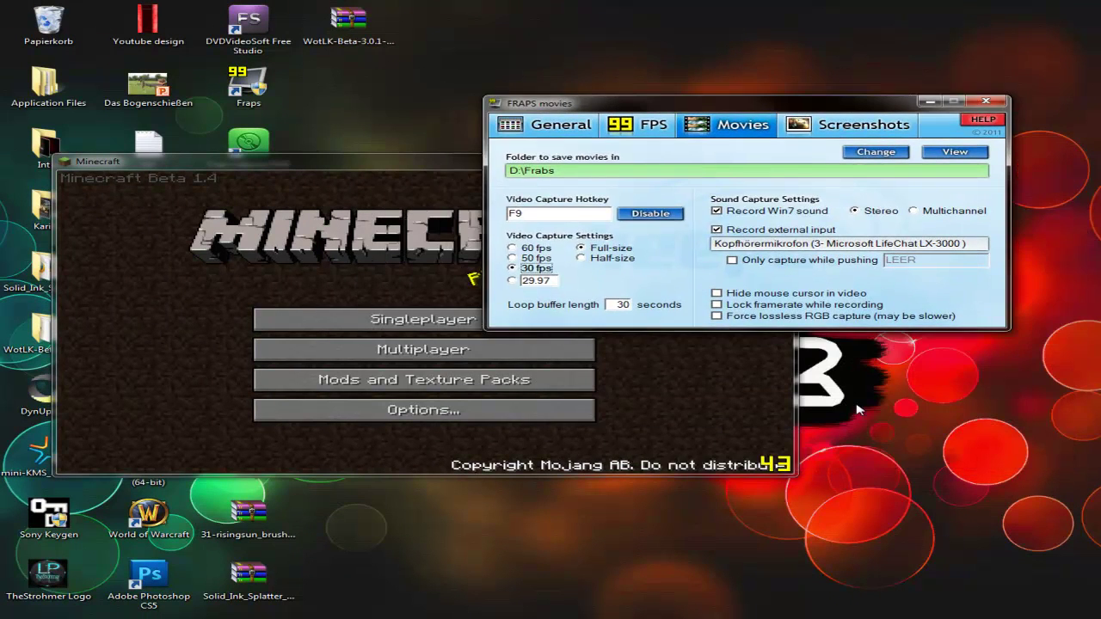
left_click_drag(344, 161, 292, 288)
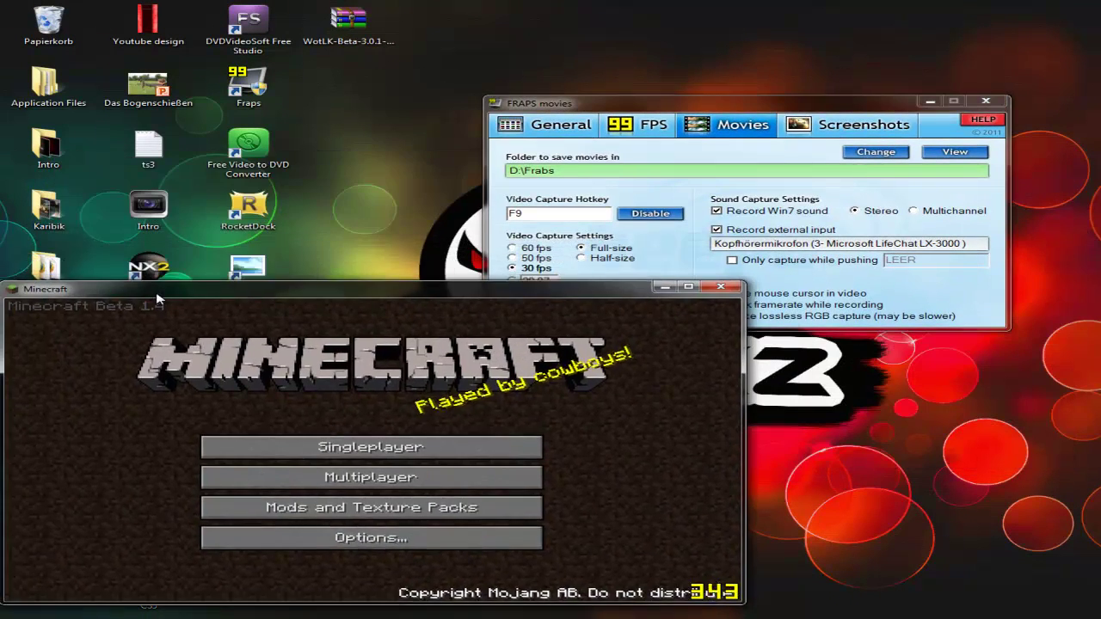
left_click_drag(642, 104, 660, 73)
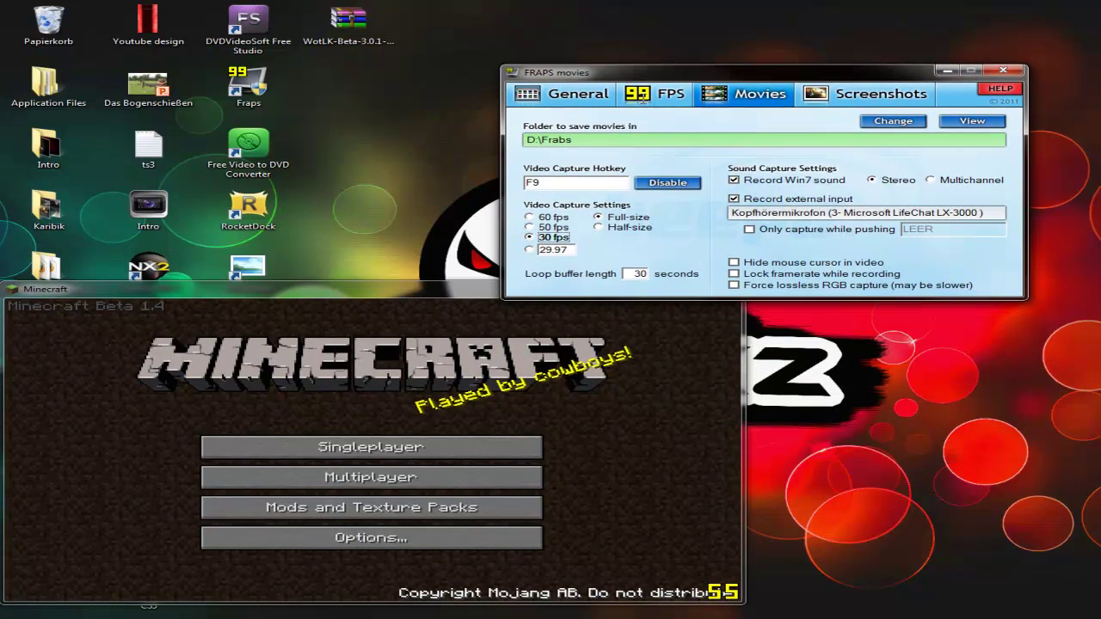
Show the Fraps FPS settings and toggle between Hide overlay and the lower-right overlay corner with the F12 overlay hotkey
left_click(645, 102)
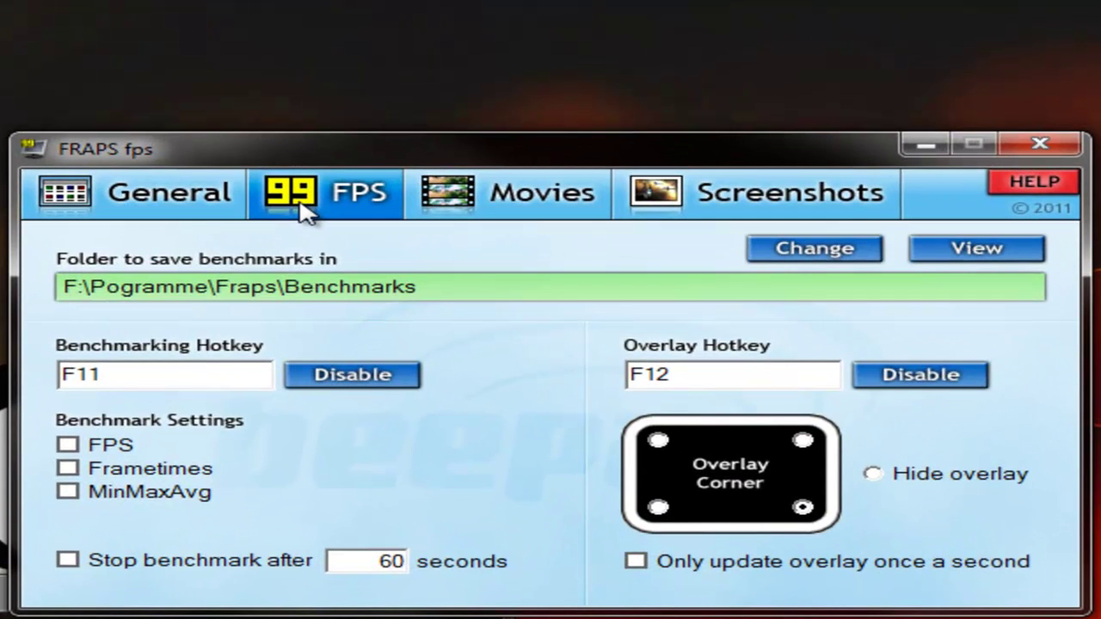
key("F12")
key("F12")
key("F12")
key("F12")
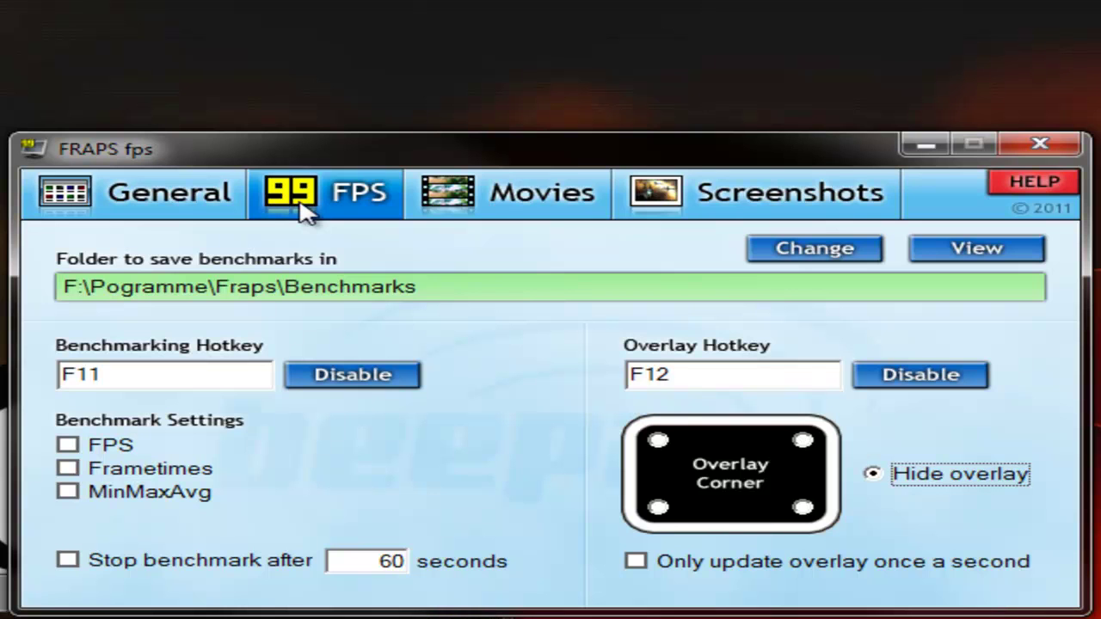
key("F12")
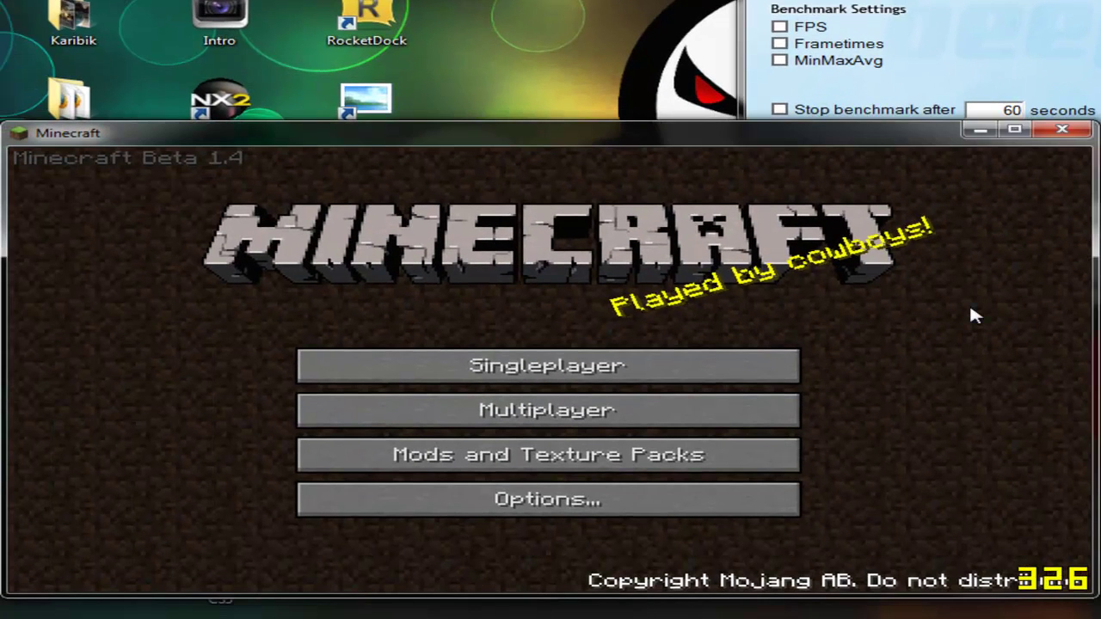
Toggle the FPS overlay repeatedly over the Minecraft title screen, leaving it shown
key("F12")
key("F12")
key("F12")
key("F12")
key("F12")
key("F12")
key("F12")
key("F12")
key("F12")
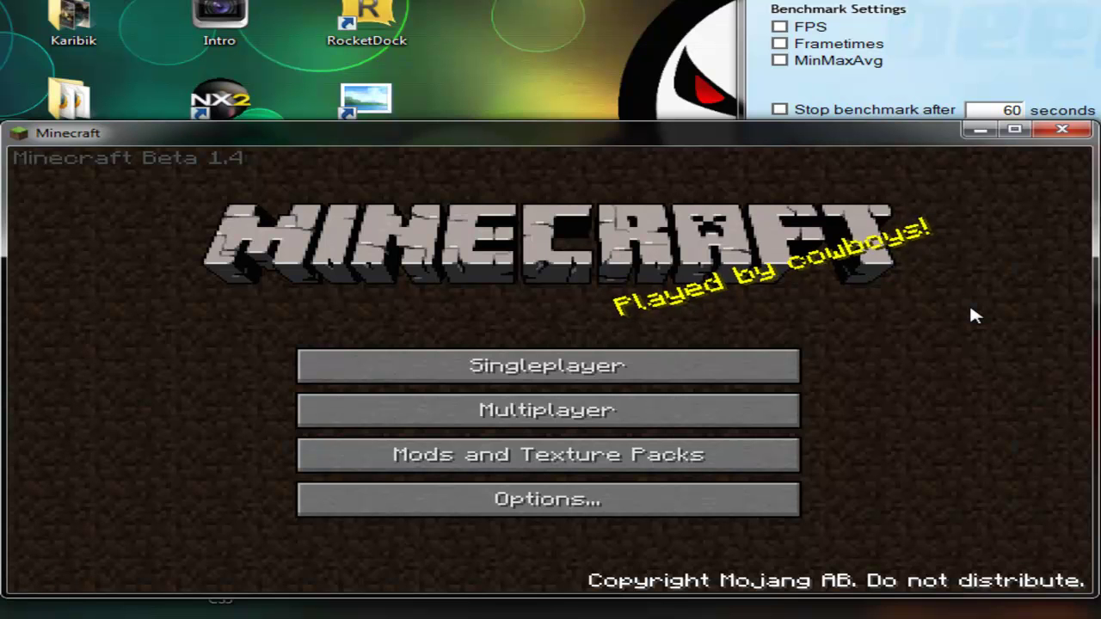
key("F12")
key("F12")
key("F12")
key("F12")
key("F12")
key("F12")
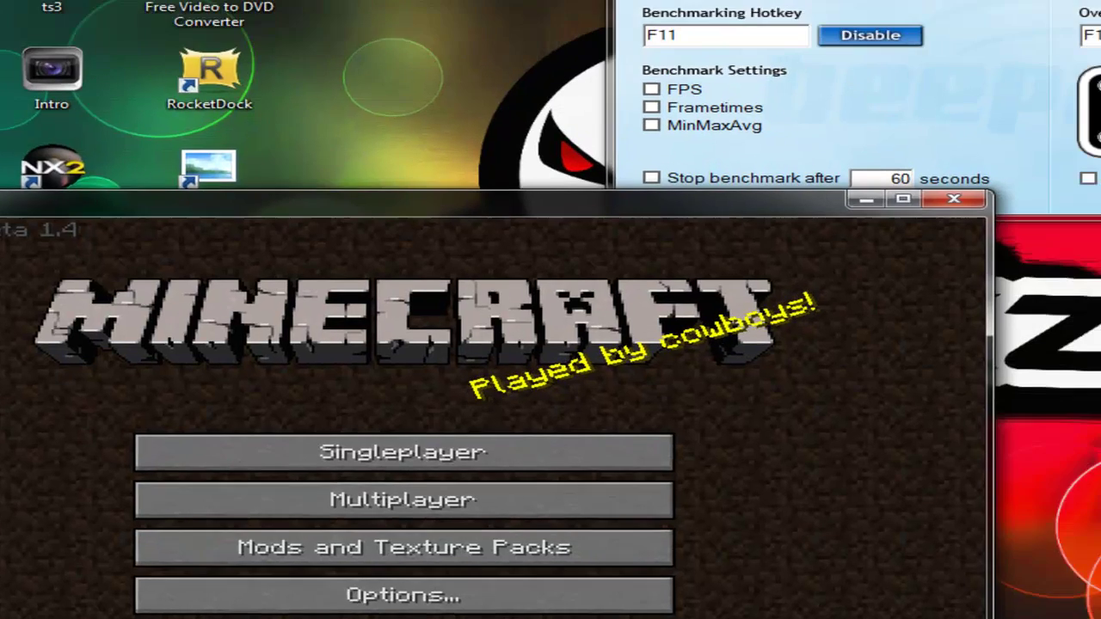
Bring the Fraps window back to the front and switch from its FPS settings to its movie settings
left_click(860, 77)
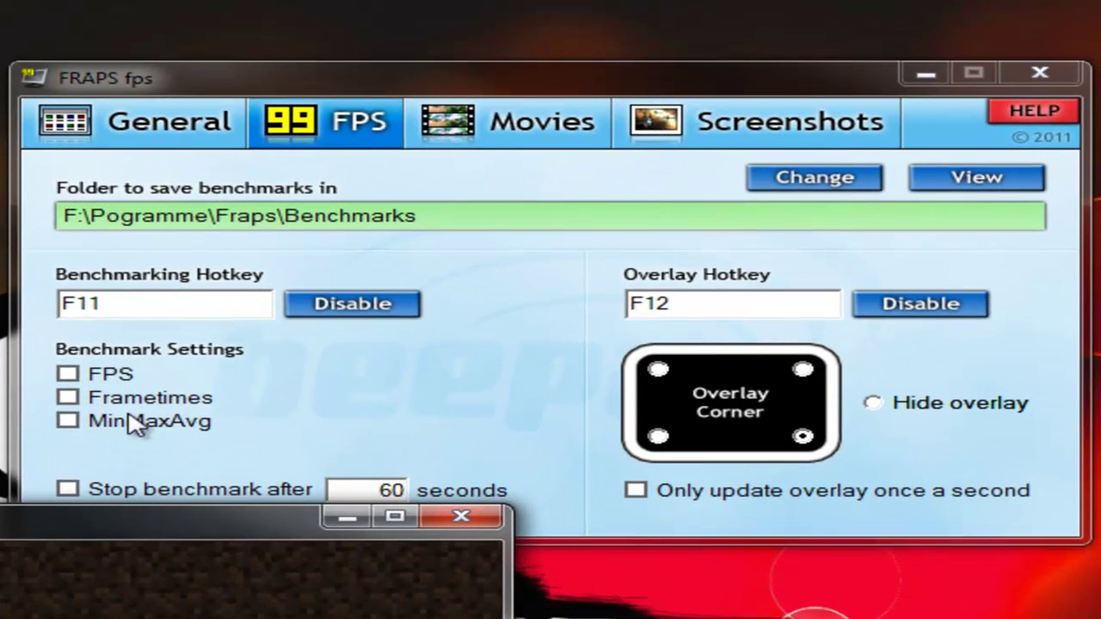
left_click(459, 400)
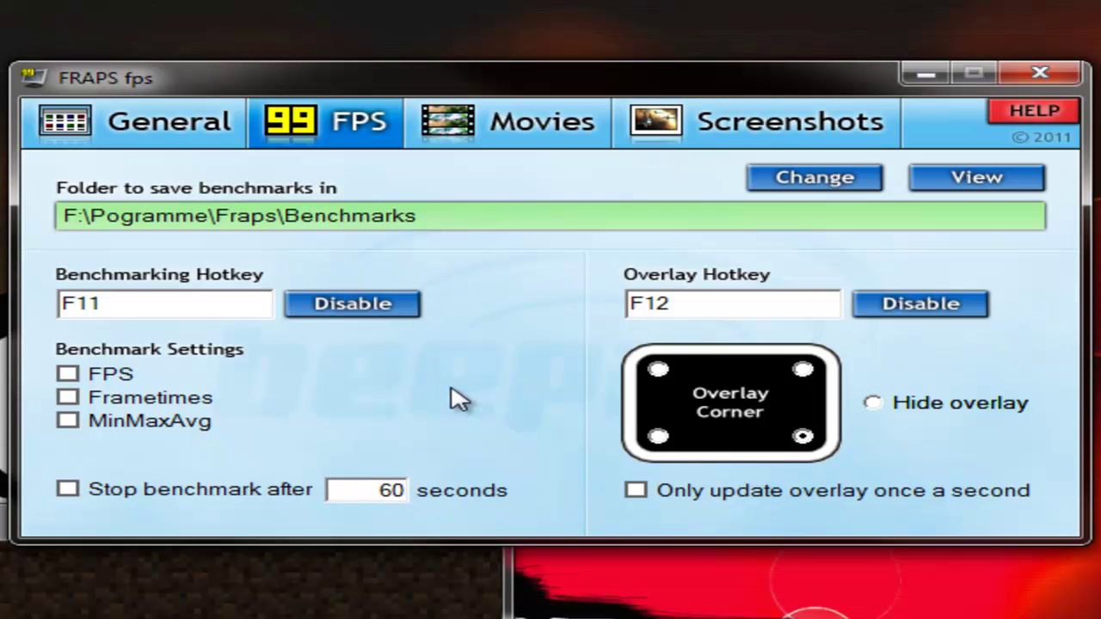
key("ctrl+Tab")
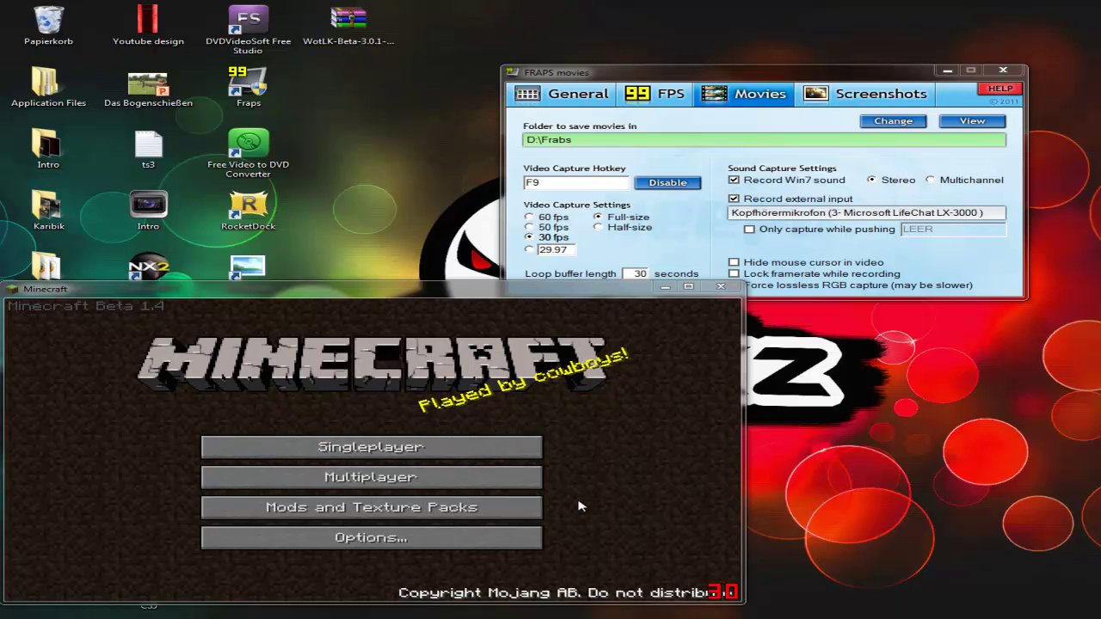
Browse to the Frabs folder on the Data (D:) drive to view the recorded movies
mouse_move(654, 4)
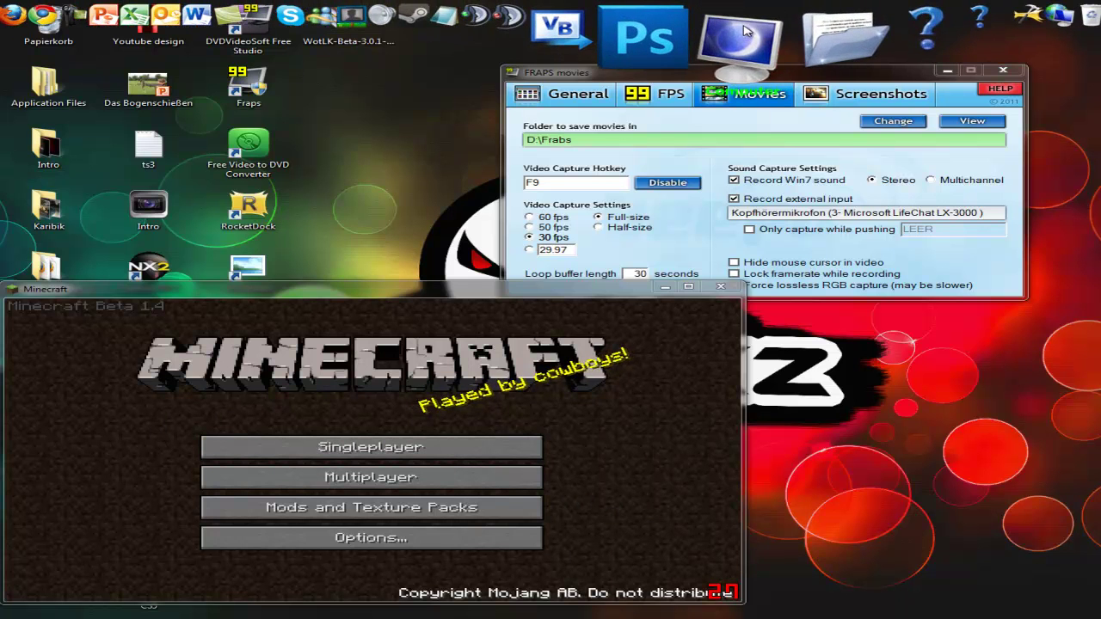
left_click(747, 24)
double_click(467, 103)
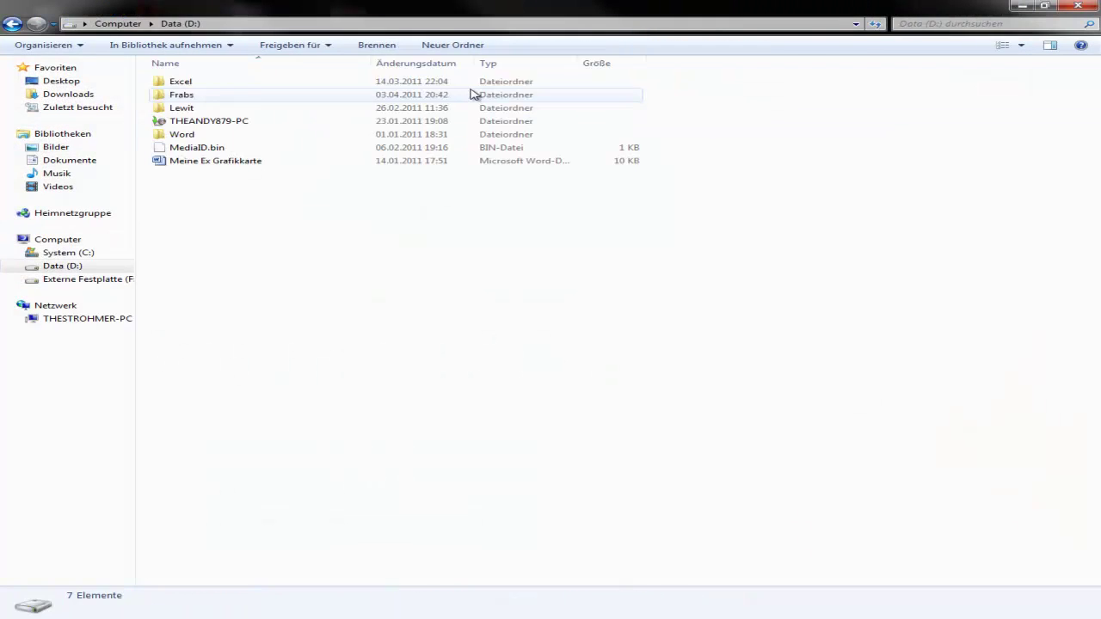
double_click(349, 97)
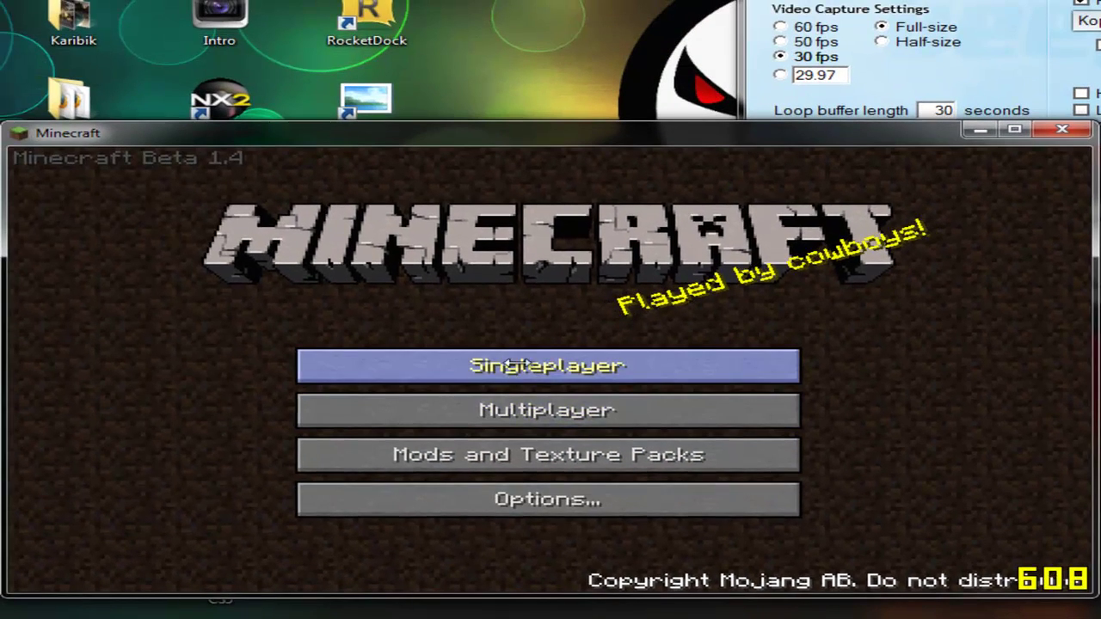
Load the Minecraft singleplayer world Let's Play 2 and place three wooden plank blocks
left_click(510, 364)
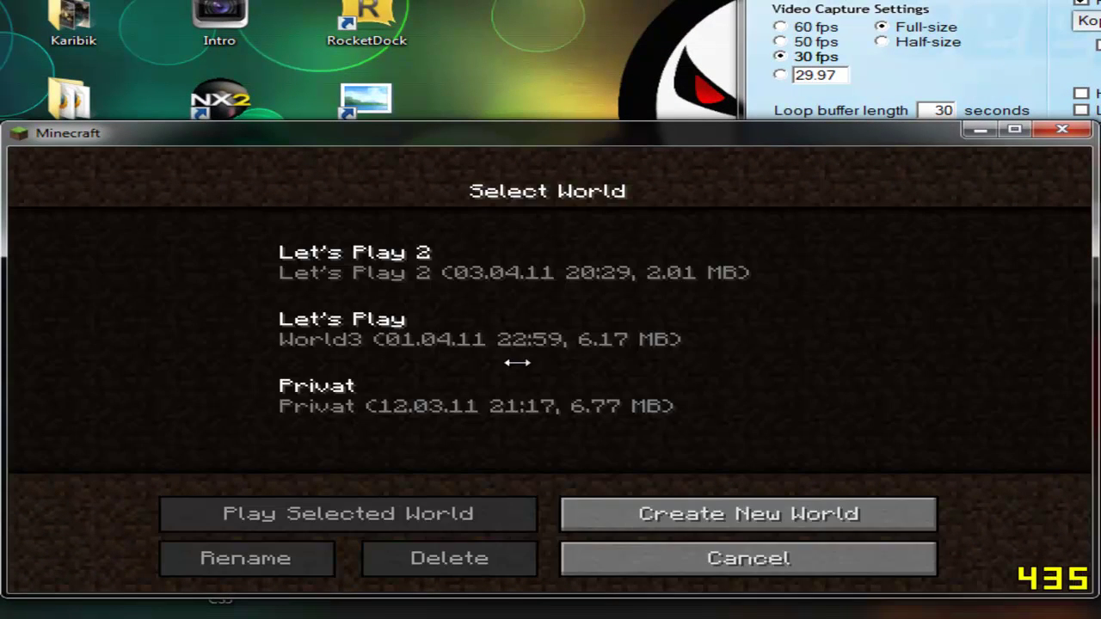
double_click(484, 255)
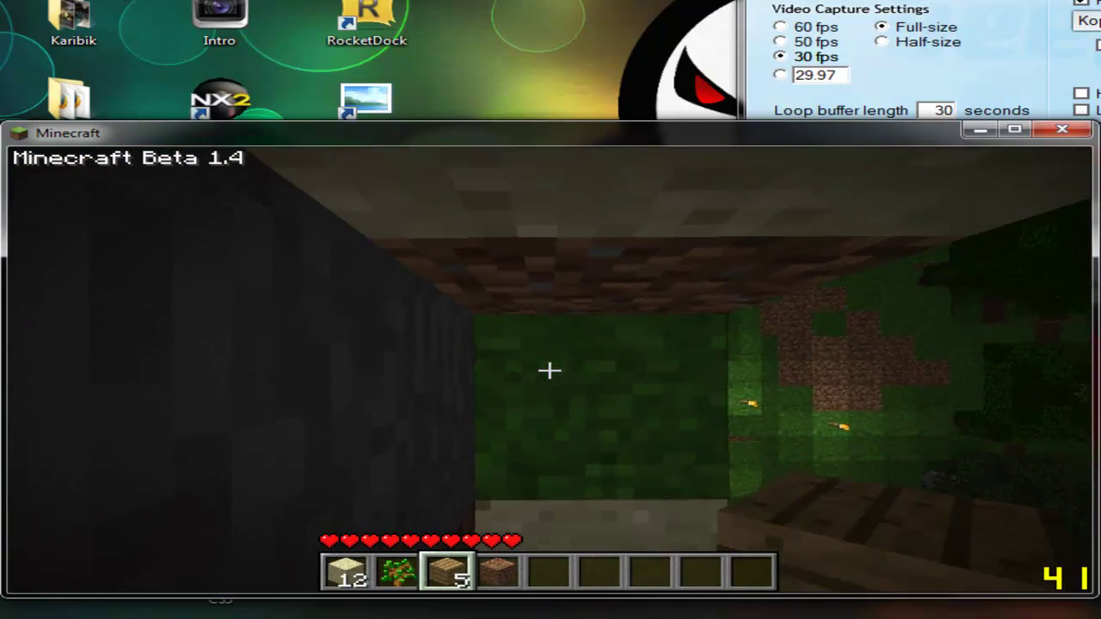
right_click(550, 370)
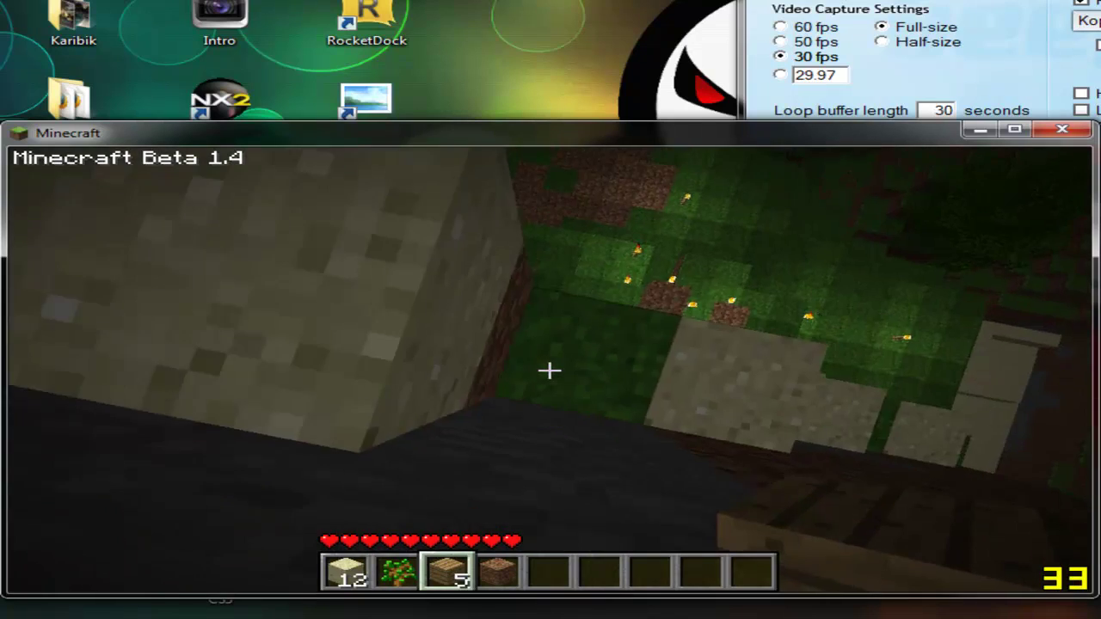
right_click(550, 370)
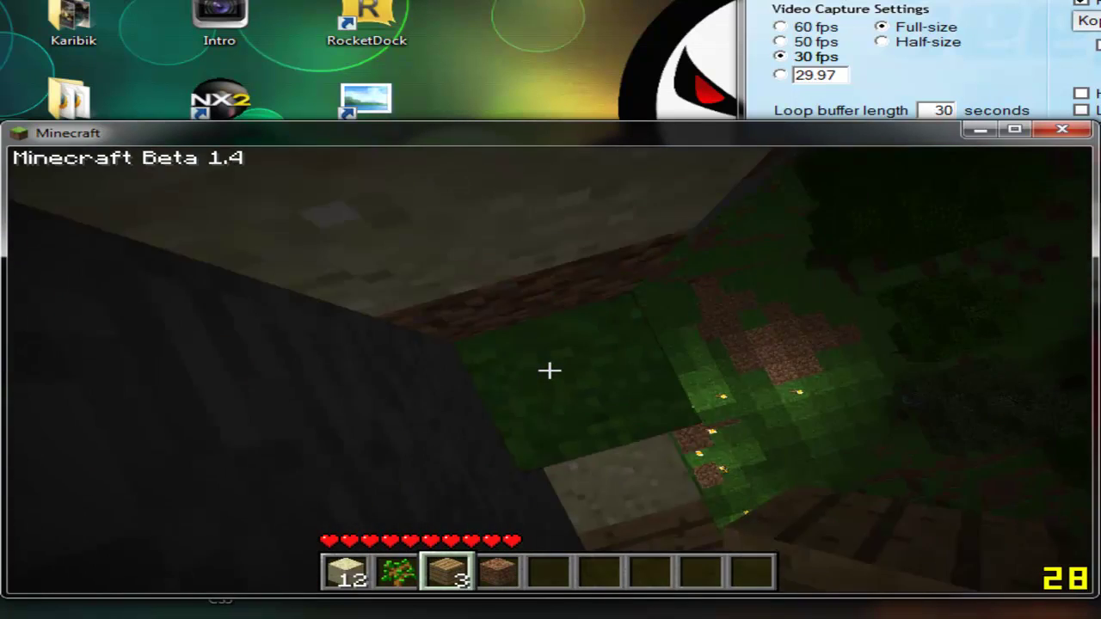
right_click(550, 370)
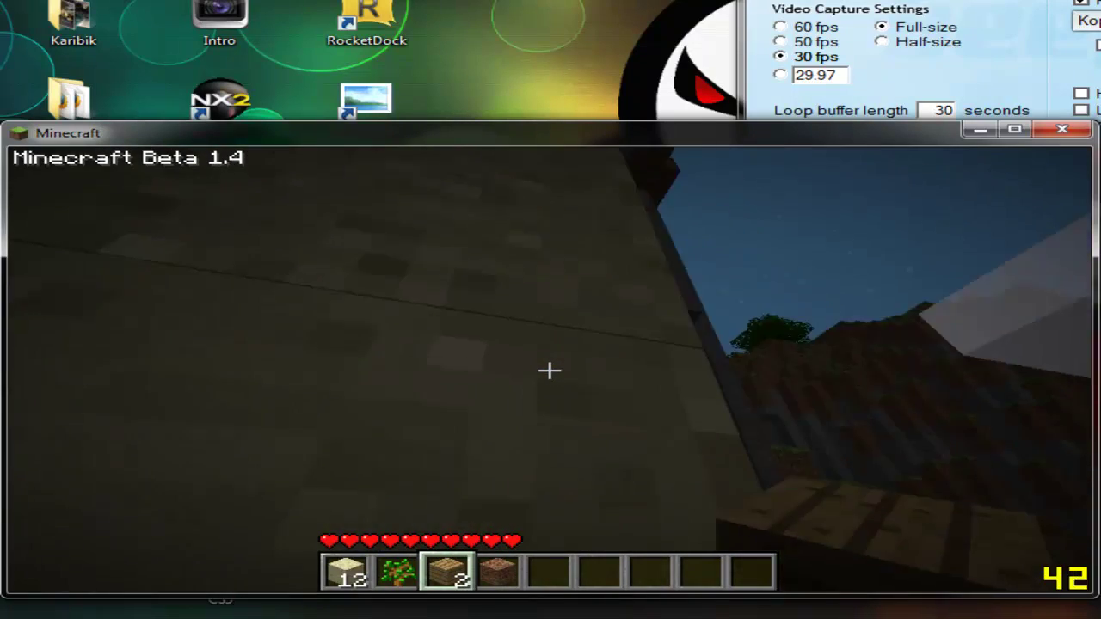
Switch to an empty hotbar slot and open, close and reopen the player's inventory
scroll(550, 369, "up", 1)
scroll(550, 370, "up", 4)
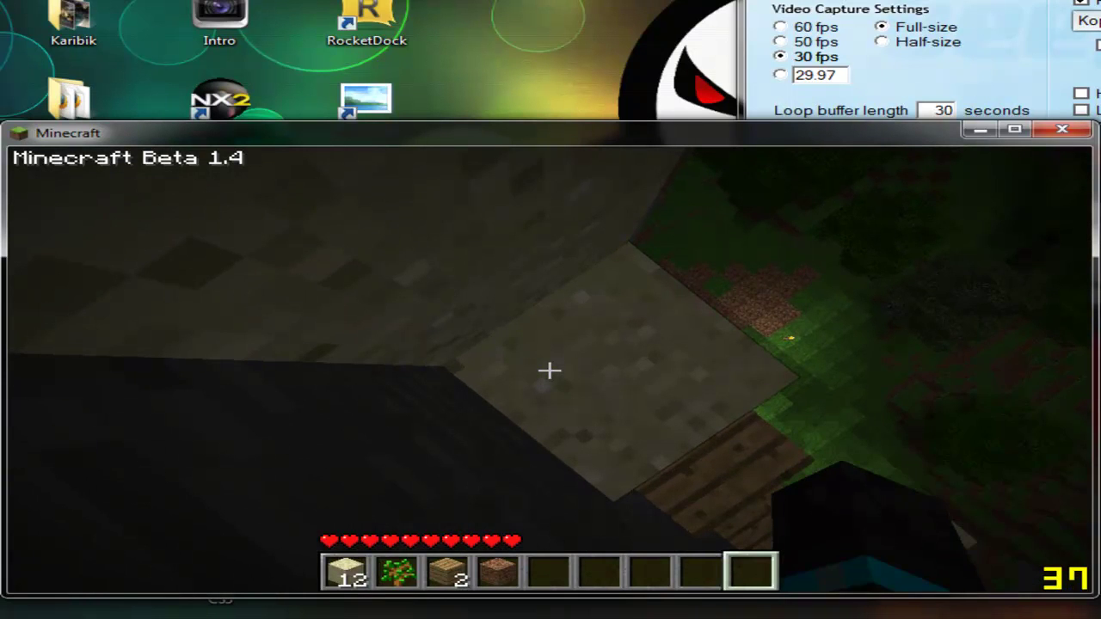
key("e")
key("e")
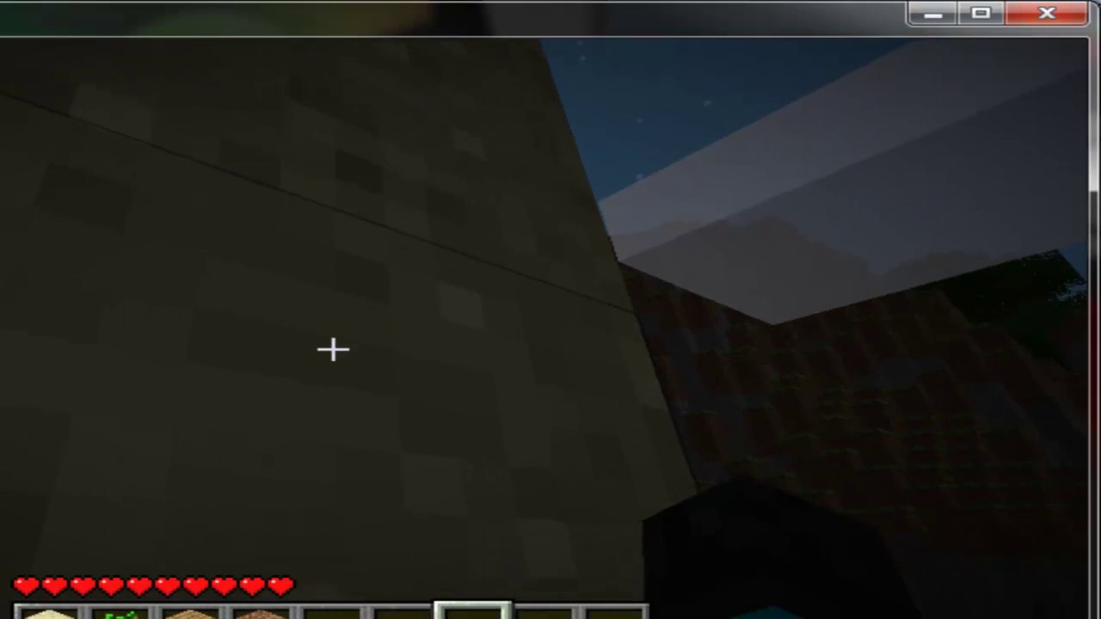
key("e")
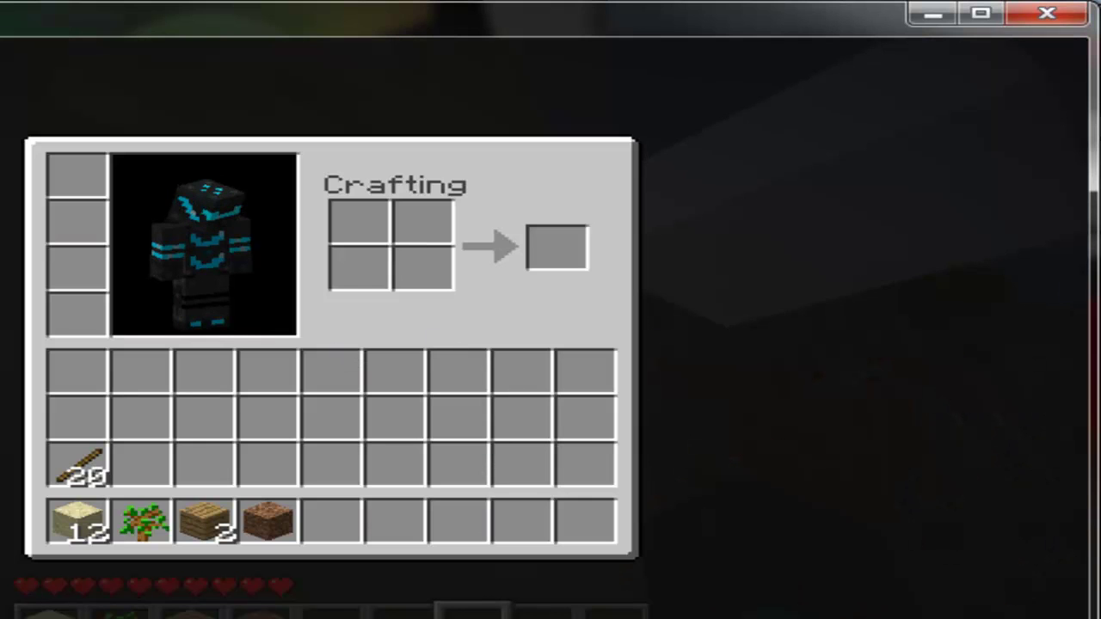
Close Minecraft and switch Fraps from the movie settings to the general settings
left_click(1044, 17)
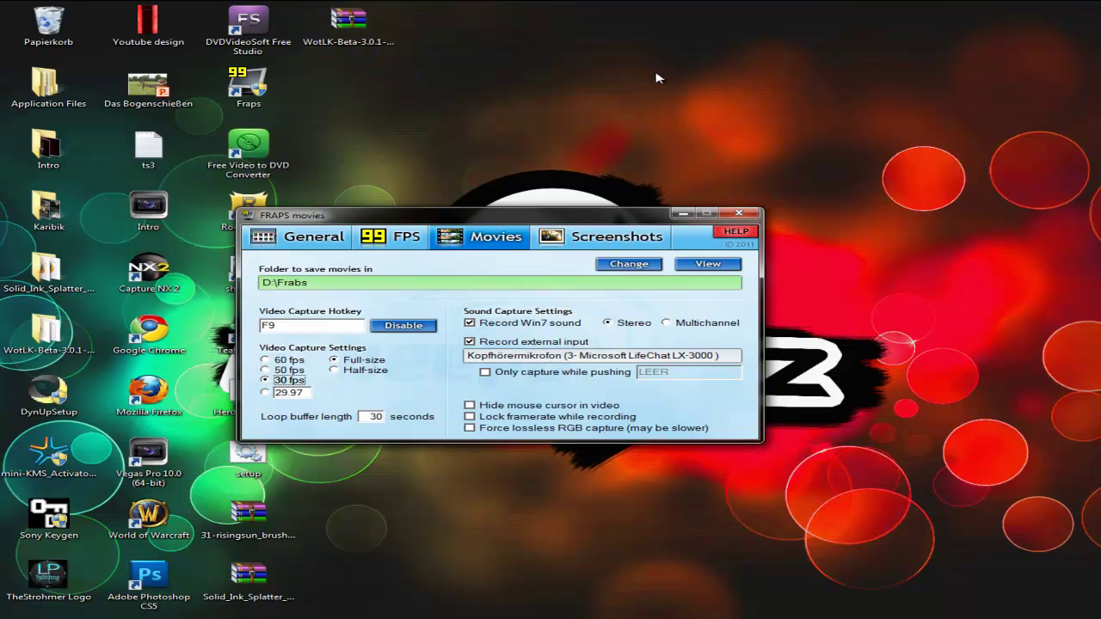
key("ctrl+shift+Tab")
key("ctrl+shift+Tab")
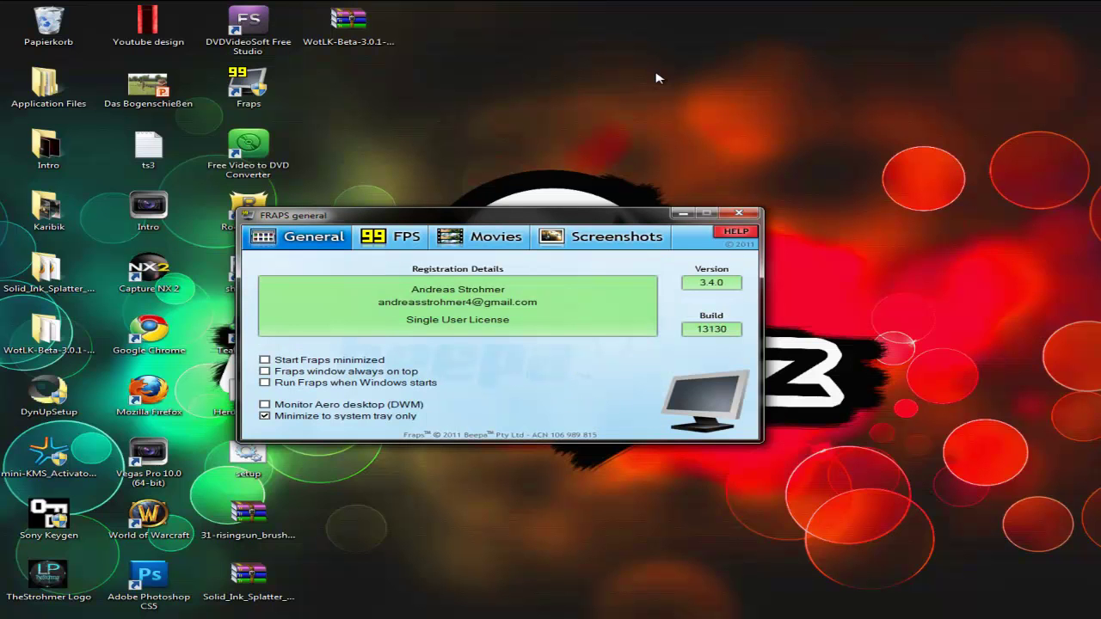